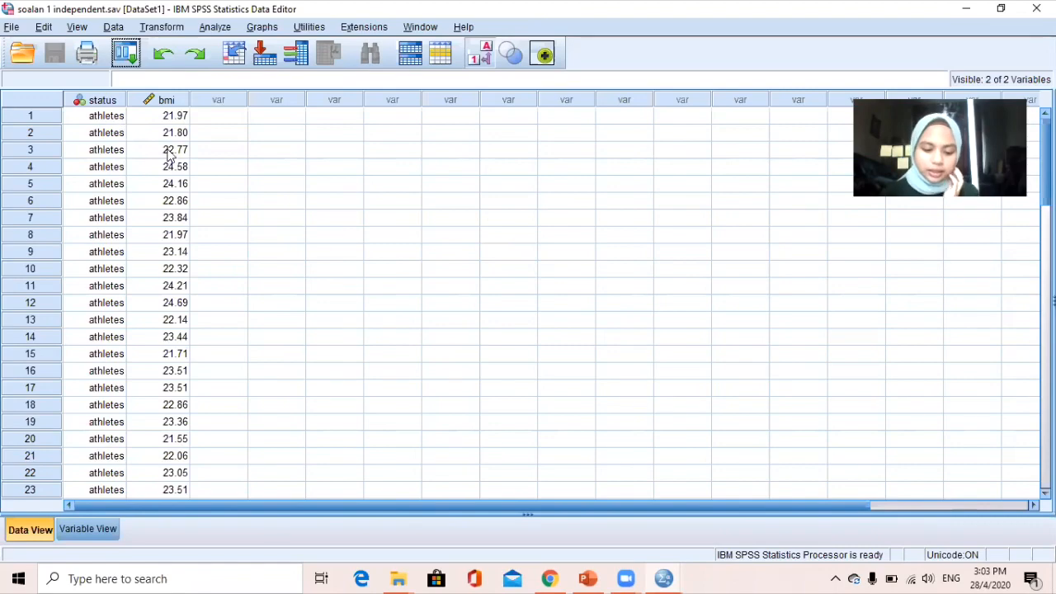
- Set up an Explore analysis with bmi as the dependent variable and status as the factor
{"action": "left_click", "coordinate": [213, 29]}
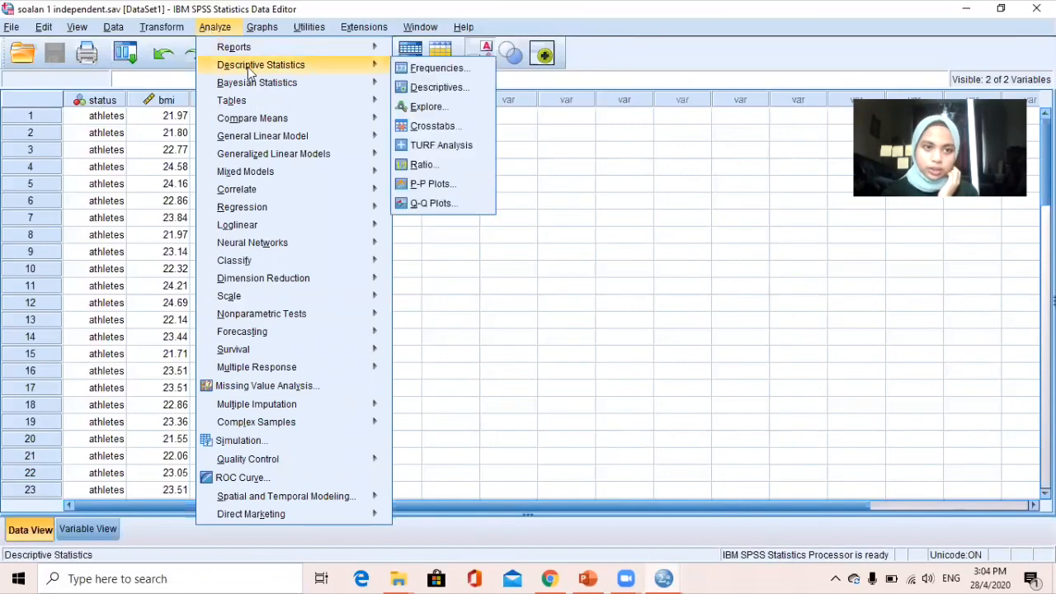
{"action": "mouse_move", "coordinate": [338, 80]}
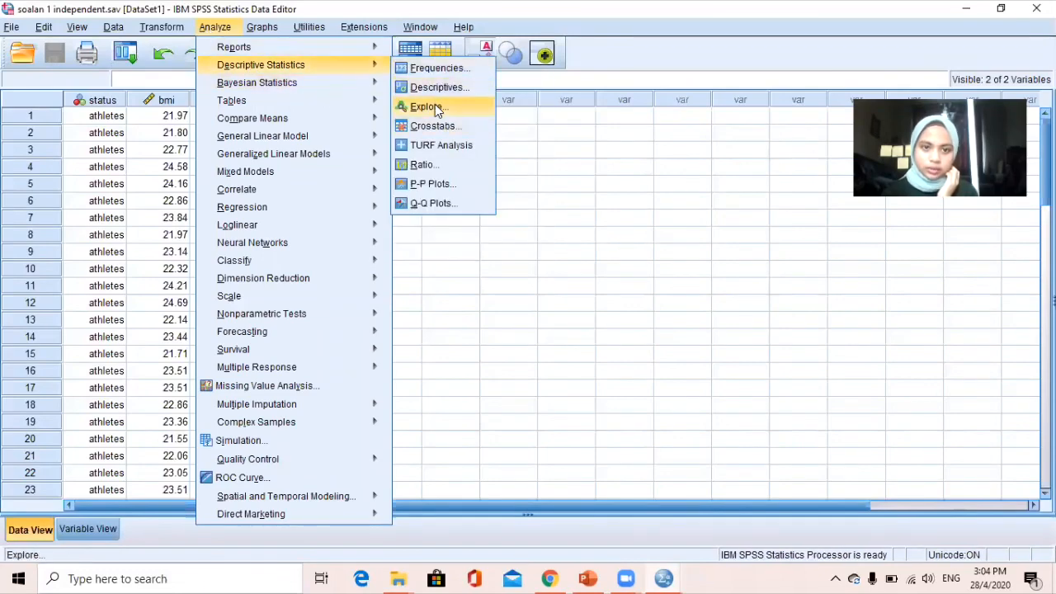
{"action": "left_click", "coordinate": [435, 105]}
{"action": "left_click", "coordinate": [421, 221]}
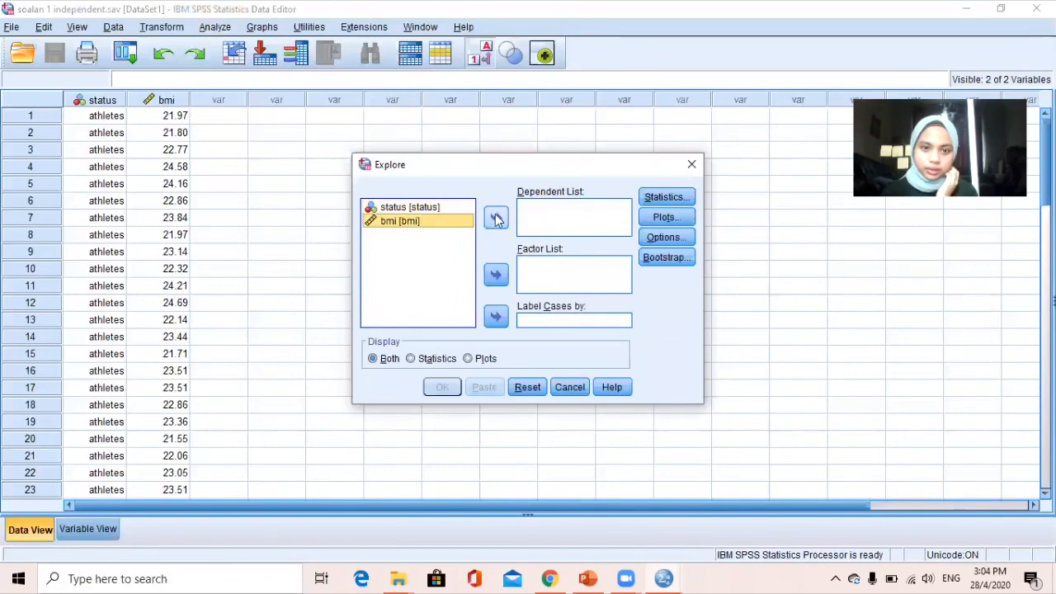
{"action": "double_click", "coordinate": [421, 221]}
{"action": "left_click", "coordinate": [441, 215]}
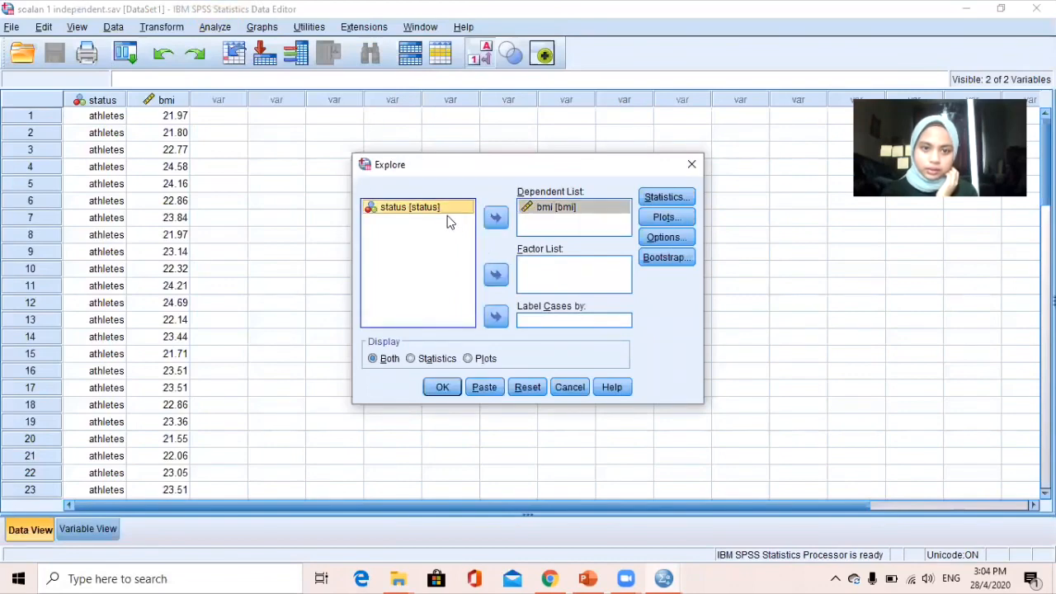
{"action": "left_click", "coordinate": [496, 276]}
- Request normality plots with tests and a histogram instead of stem-and-leaf for bmi, and run the Explore analysis
{"action": "left_click", "coordinate": [665, 217]}
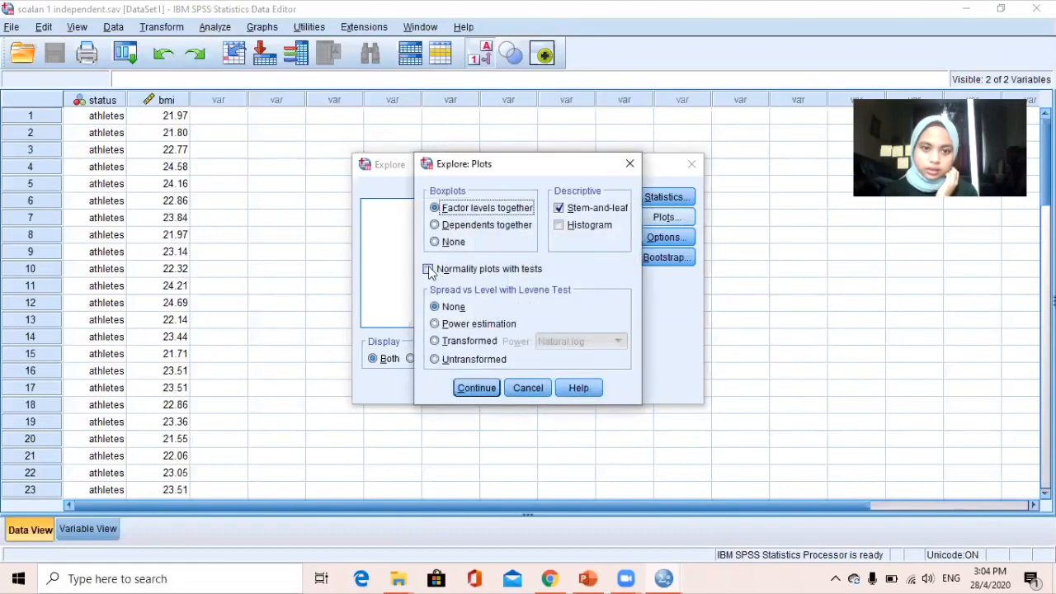
{"action": "left_click", "coordinate": [428, 269]}
{"action": "left_click", "coordinate": [559, 208]}
{"action": "left_click", "coordinate": [558, 225]}
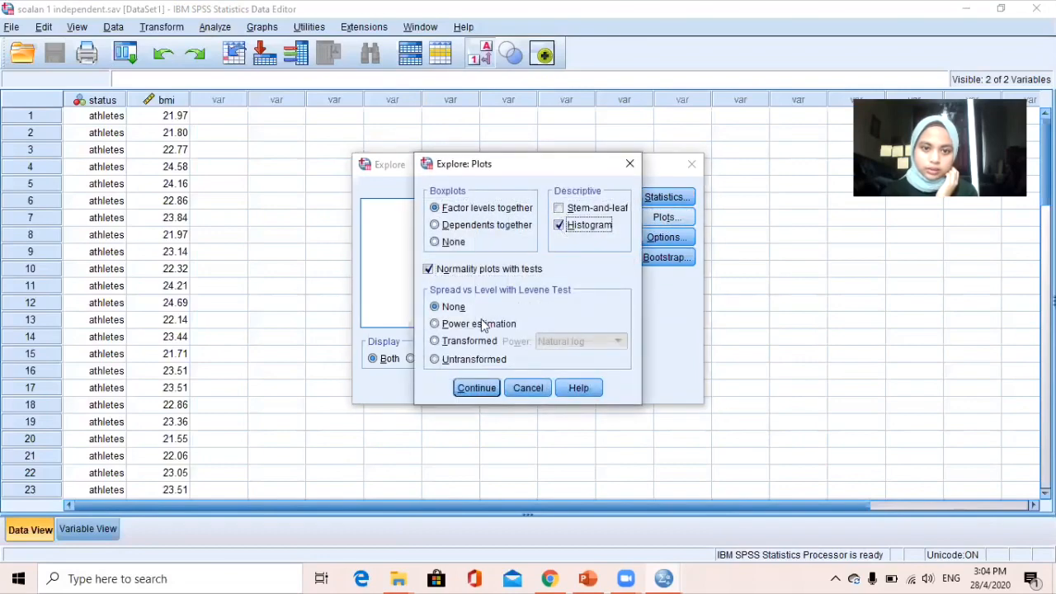
{"action": "left_click", "coordinate": [477, 388]}
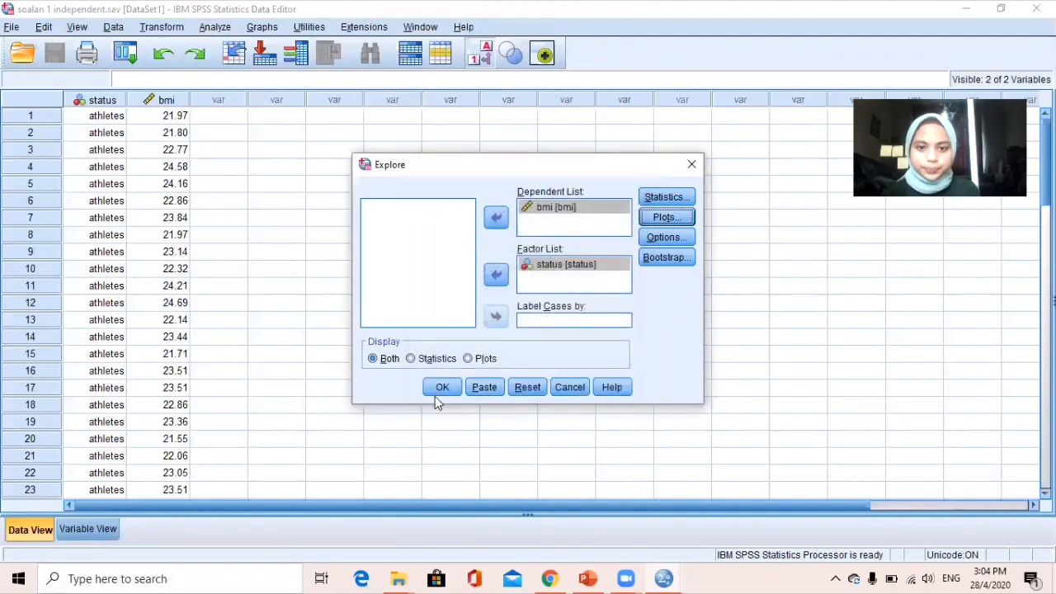
{"action": "left_click", "coordinate": [440, 392]}
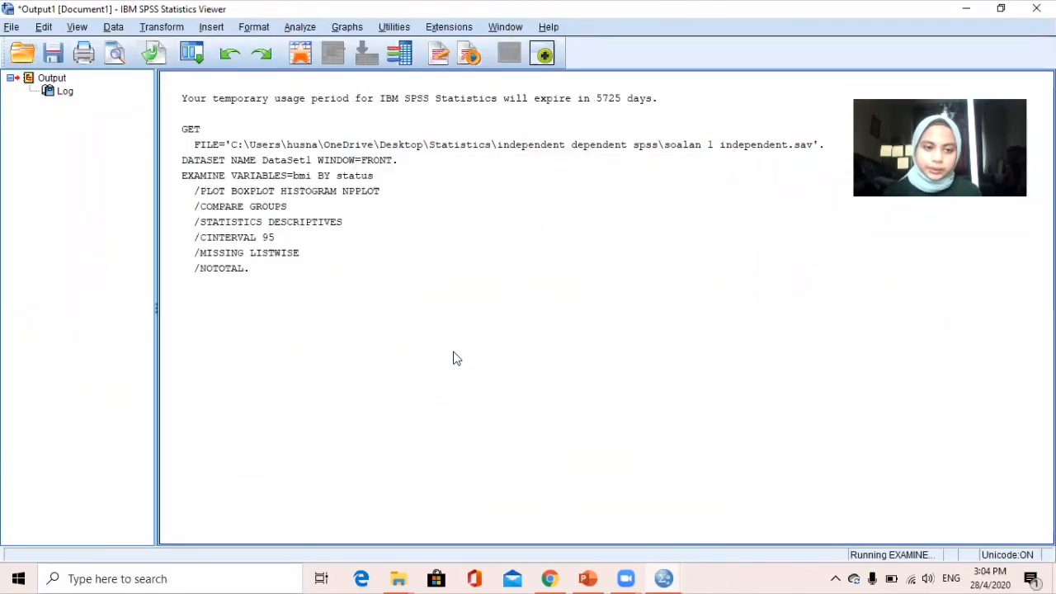
- Examine the Tests of Normality table for bmi in the output, and return to the soalan 1 independent.sav data
{"action": "scroll", "coordinate": [474, 268], "scroll_direction": "down", "scroll_amount": 3}
{"action": "scroll", "coordinate": [475, 268], "scroll_direction": "down", "scroll_amount": 10}
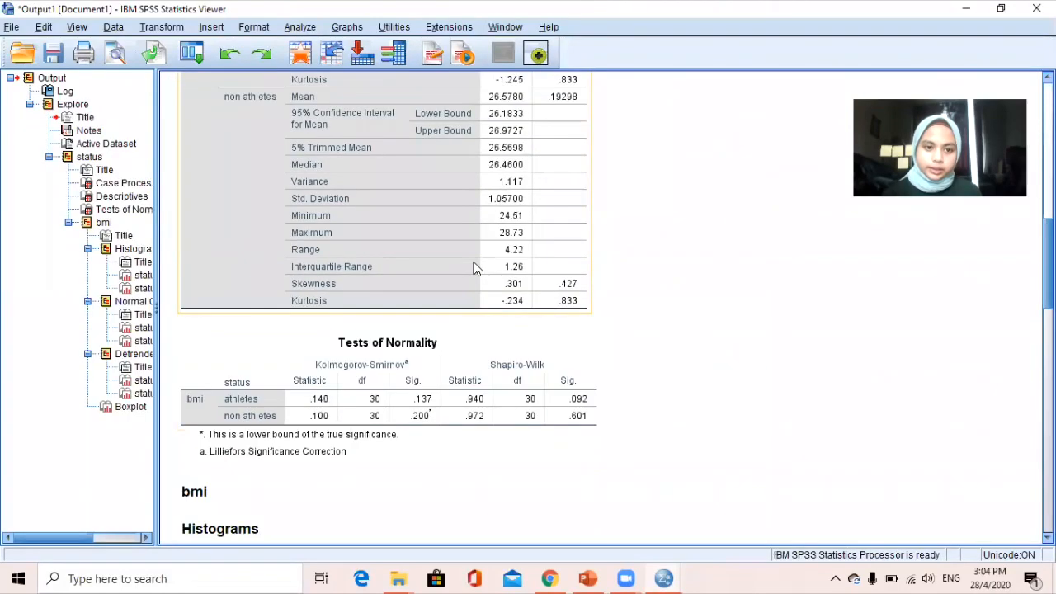
{"action": "left_click", "coordinate": [404, 198]}
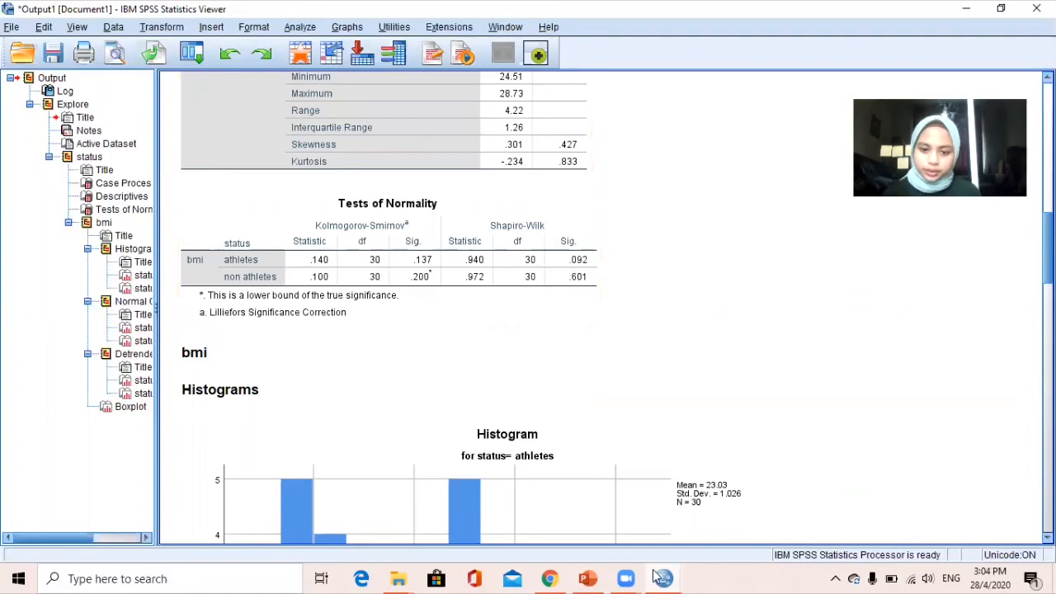
{"action": "mouse_move", "coordinate": [656, 576]}
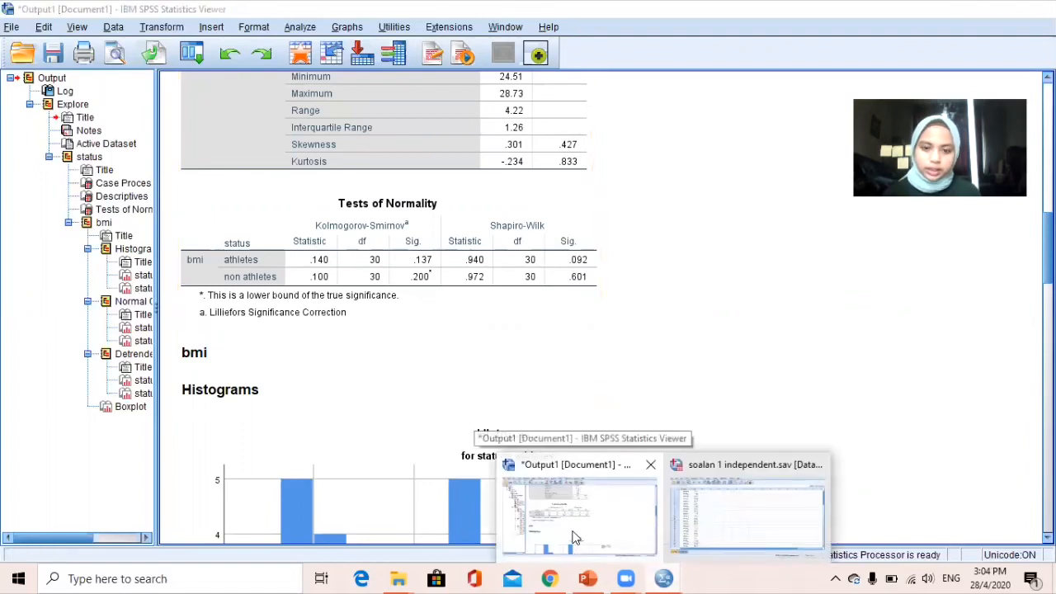
{"action": "left_click", "coordinate": [575, 538]}
{"action": "mouse_move", "coordinate": [664, 578]}
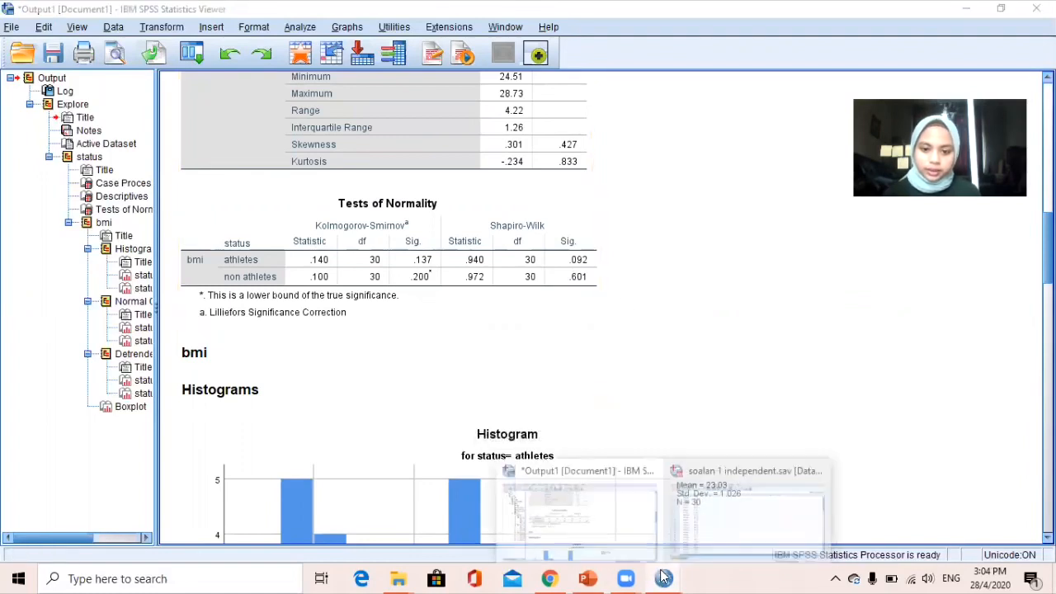
{"action": "left_click", "coordinate": [697, 534]}
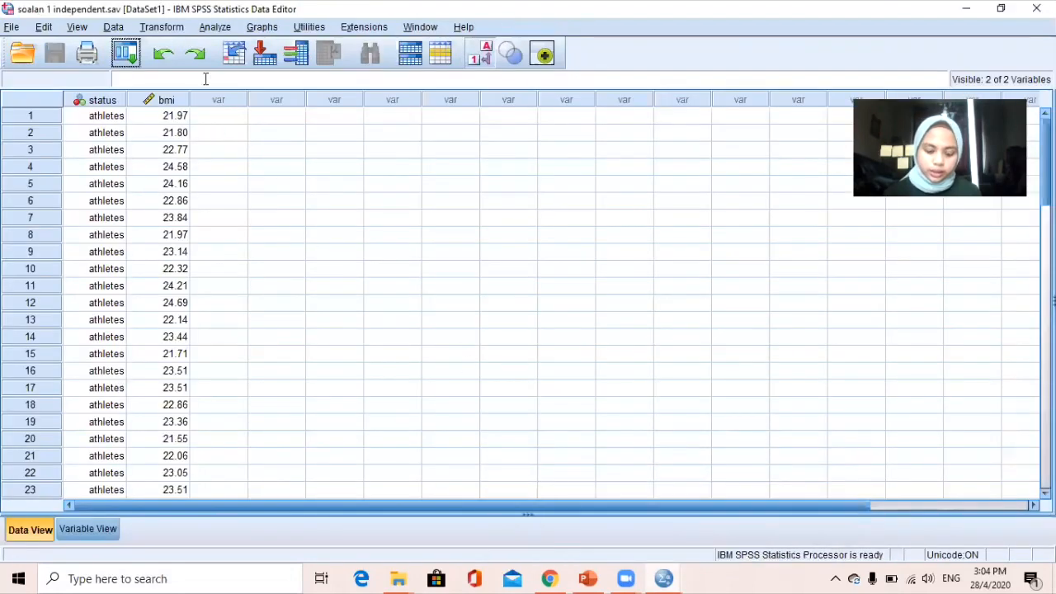
- Set up an Independent-Samples T Test with bmi as the test variable and status as the grouping variable
{"action": "left_click", "coordinate": [214, 26]}
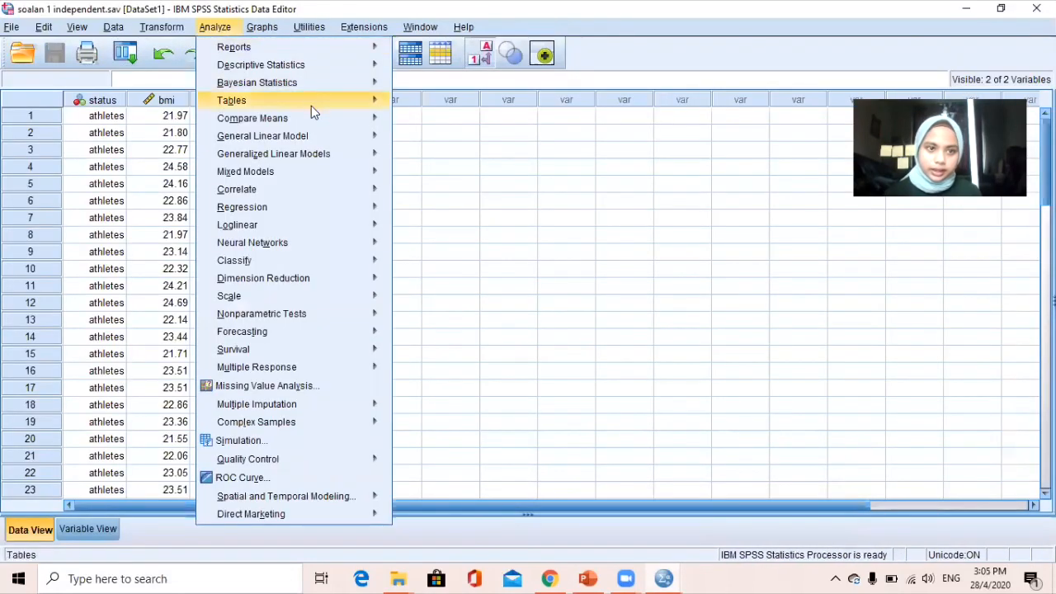
{"action": "mouse_move", "coordinate": [317, 126]}
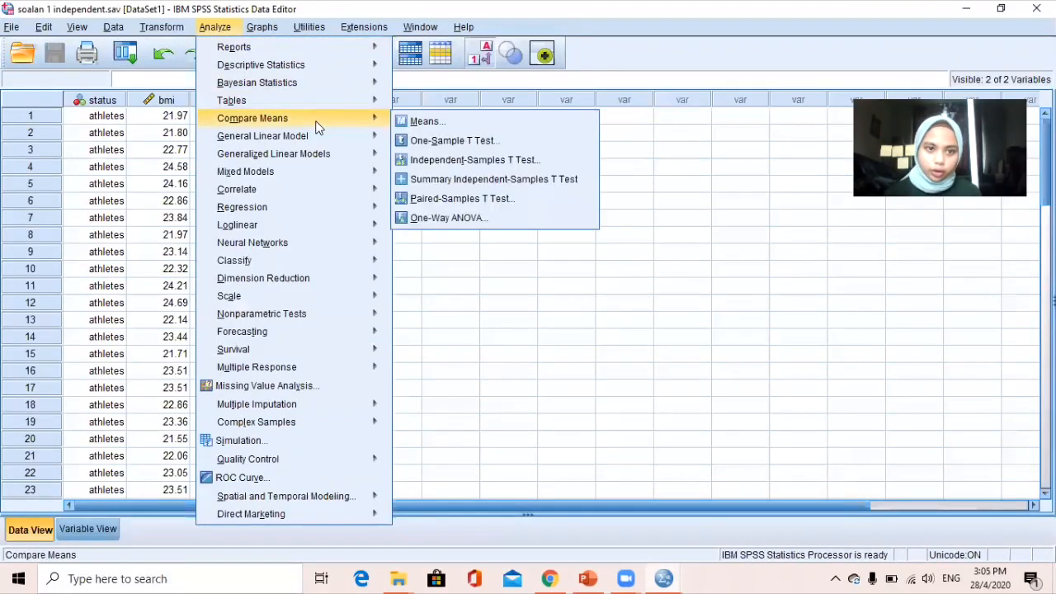
{"action": "left_click", "coordinate": [435, 160]}
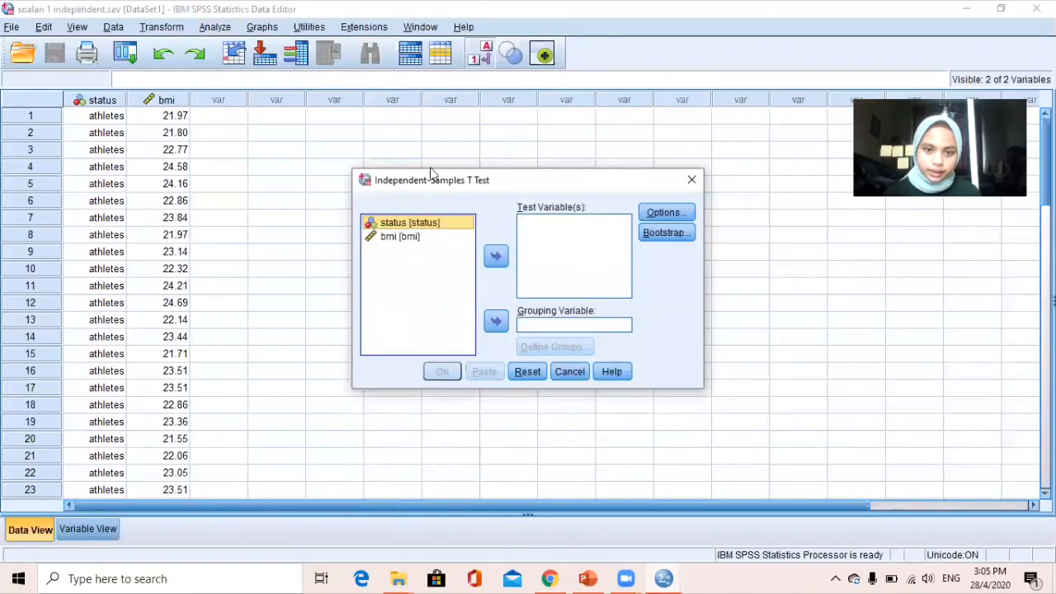
{"action": "left_click", "coordinate": [407, 237]}
{"action": "left_click", "coordinate": [495, 256]}
{"action": "left_click", "coordinate": [440, 226]}
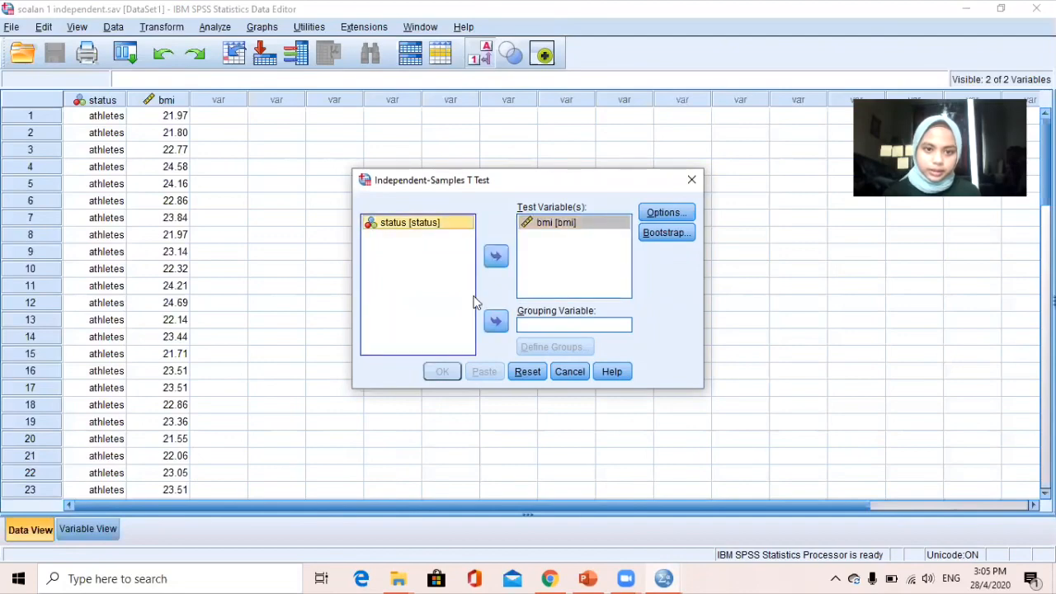
{"action": "left_click", "coordinate": [503, 321]}
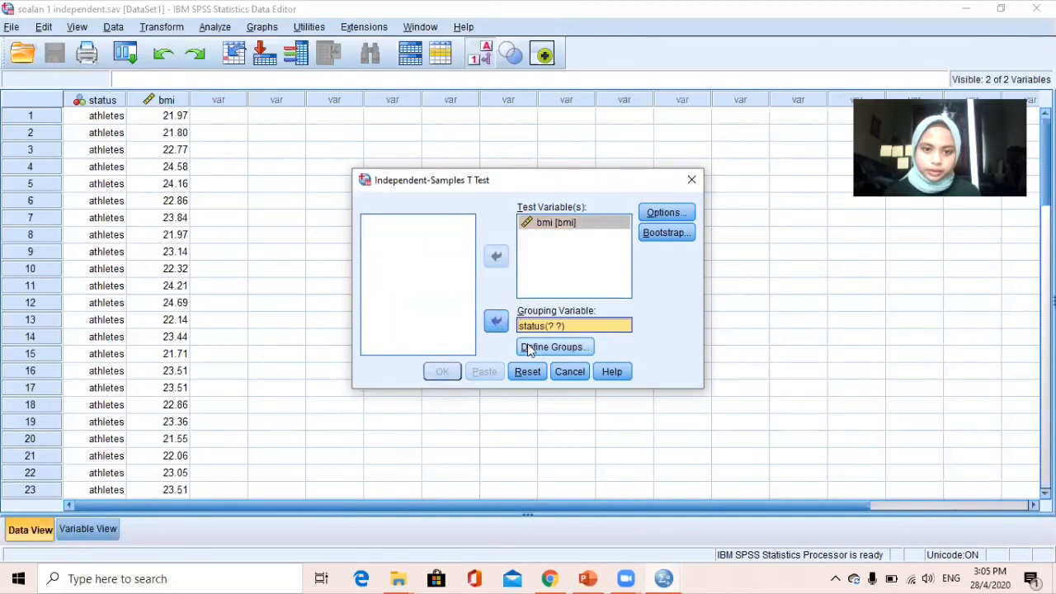
- Define the status groups with values 1 and 2 and run the Independent-Samples T Test
{"action": "left_click", "coordinate": [523, 350]}
{"action": "left_click", "coordinate": [524, 263]}
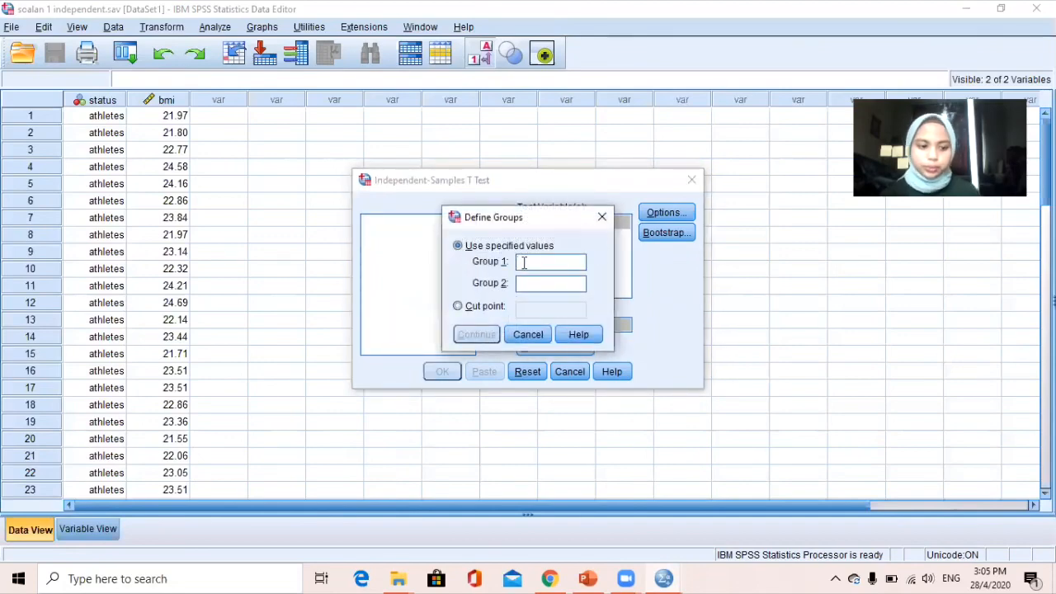
{"action": "type", "text": "1"}
{"action": "left_click", "coordinate": [523, 283]}
{"action": "type", "text": "2"}
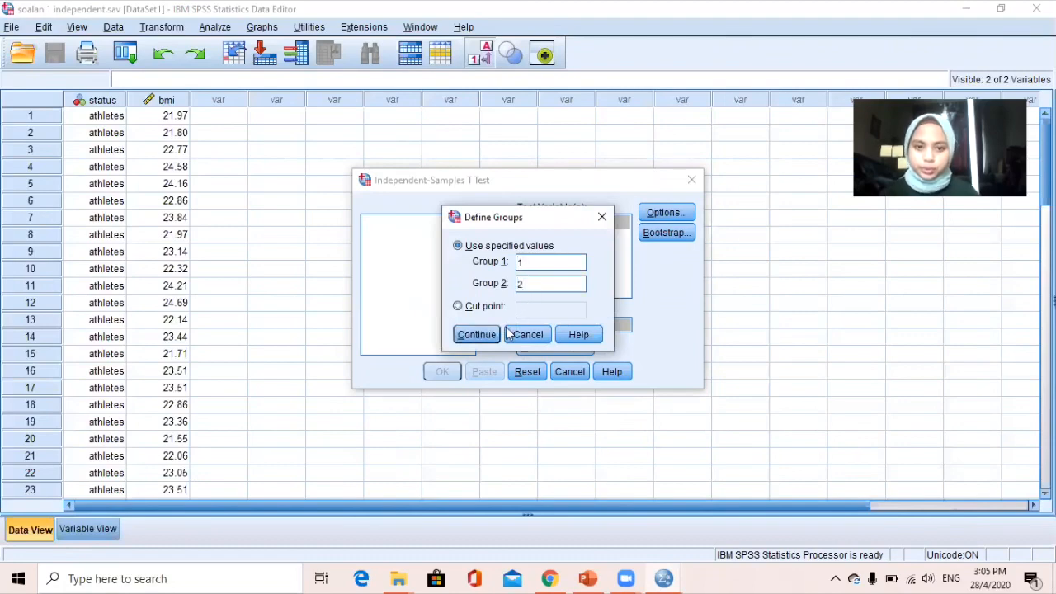
{"action": "left_click", "coordinate": [481, 336]}
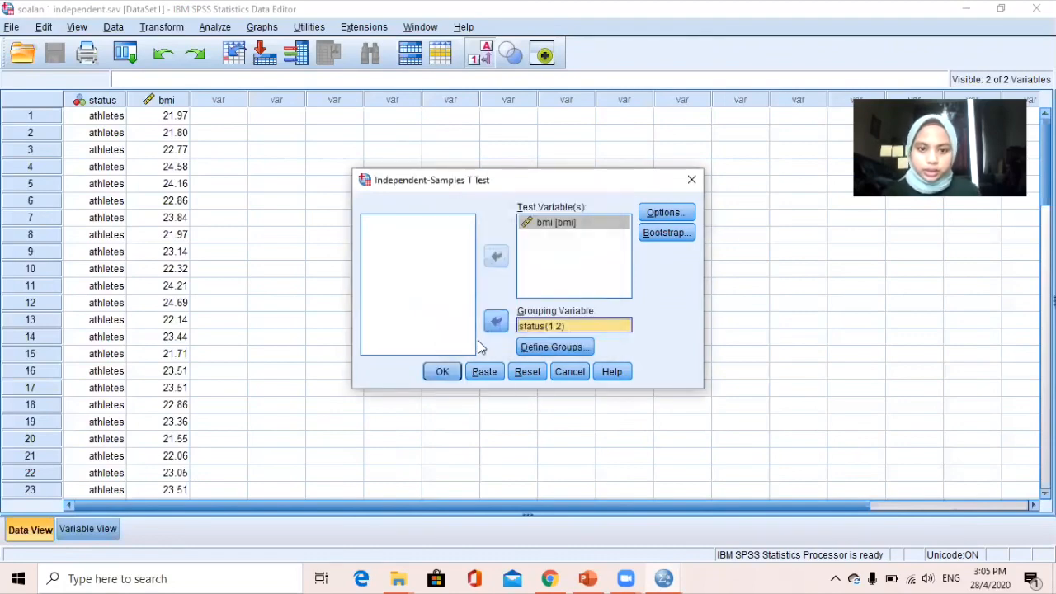
{"action": "left_click", "coordinate": [443, 371]}
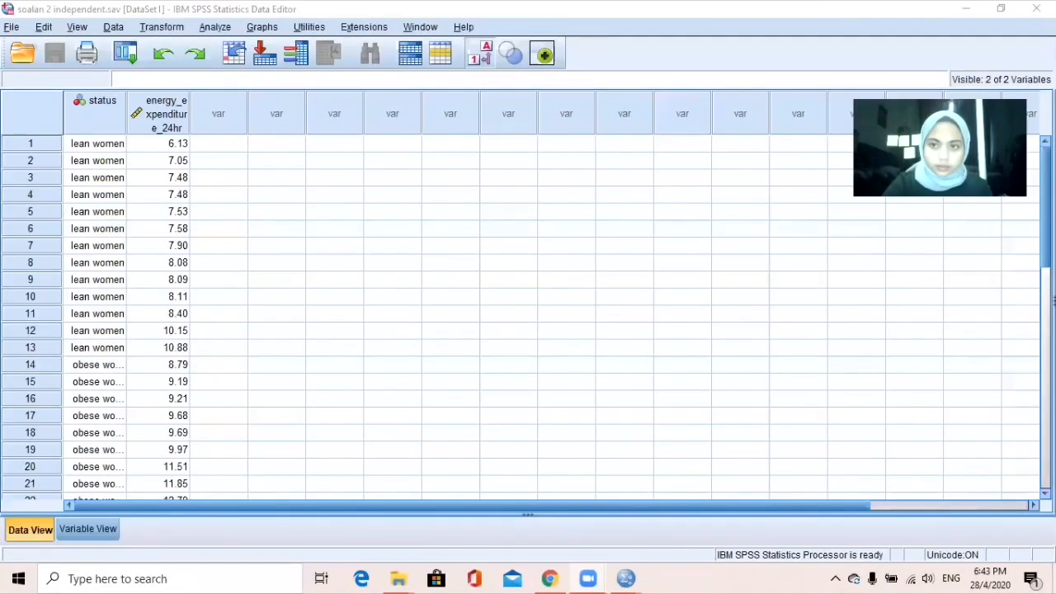
- Set up an Explore analysis of soalan 2 independent.sav with energy_expenditure_24hr as the dependent variable and status as the factor
{"action": "left_click", "coordinate": [811, 46]}
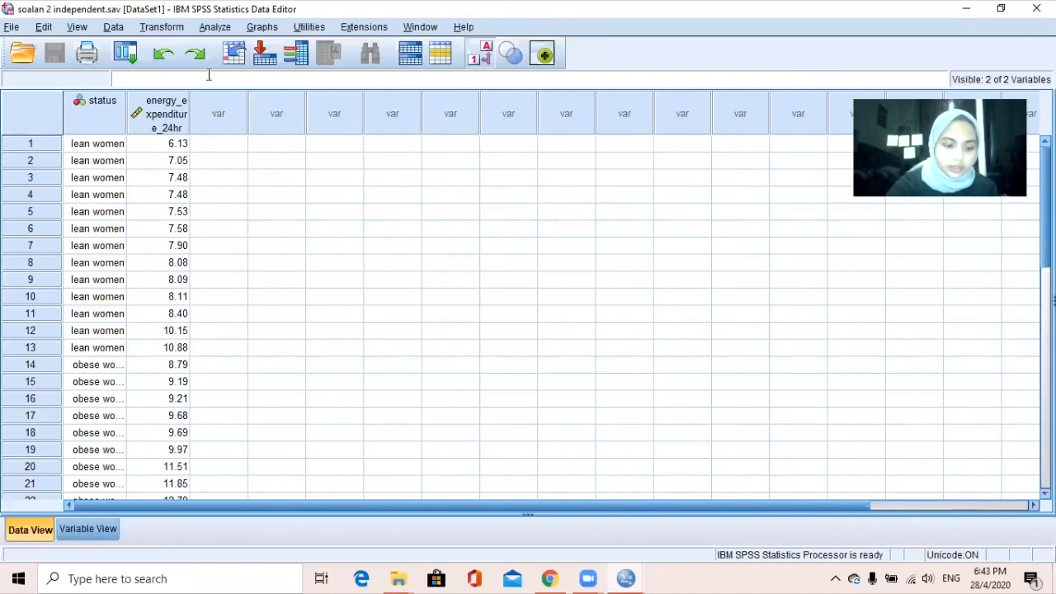
{"action": "left_click", "coordinate": [217, 32]}
{"action": "mouse_move", "coordinate": [251, 64]}
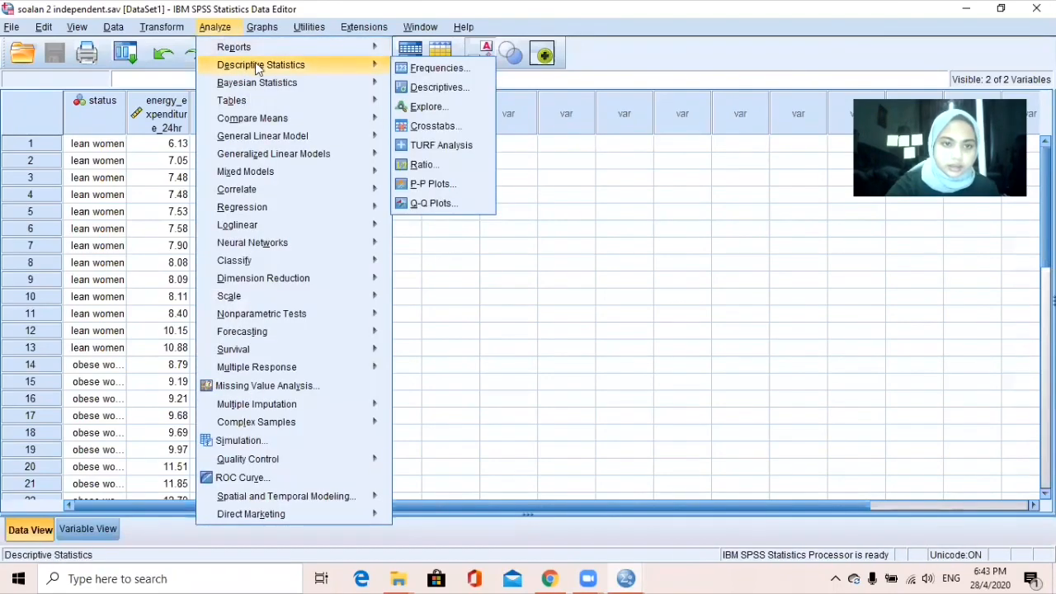
{"action": "left_click", "coordinate": [429, 107]}
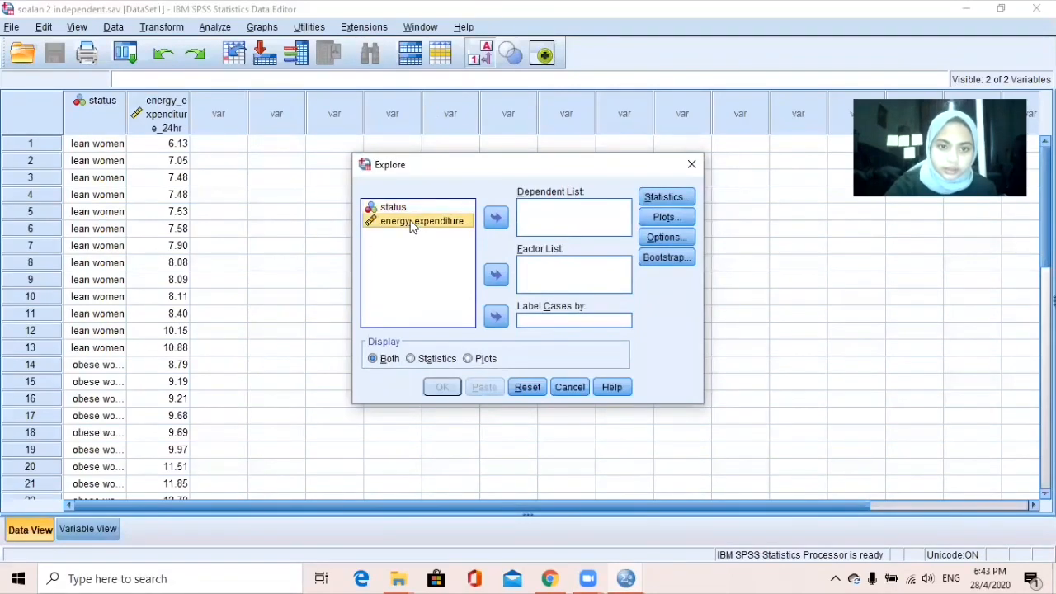
{"action": "left_click", "coordinate": [496, 218]}
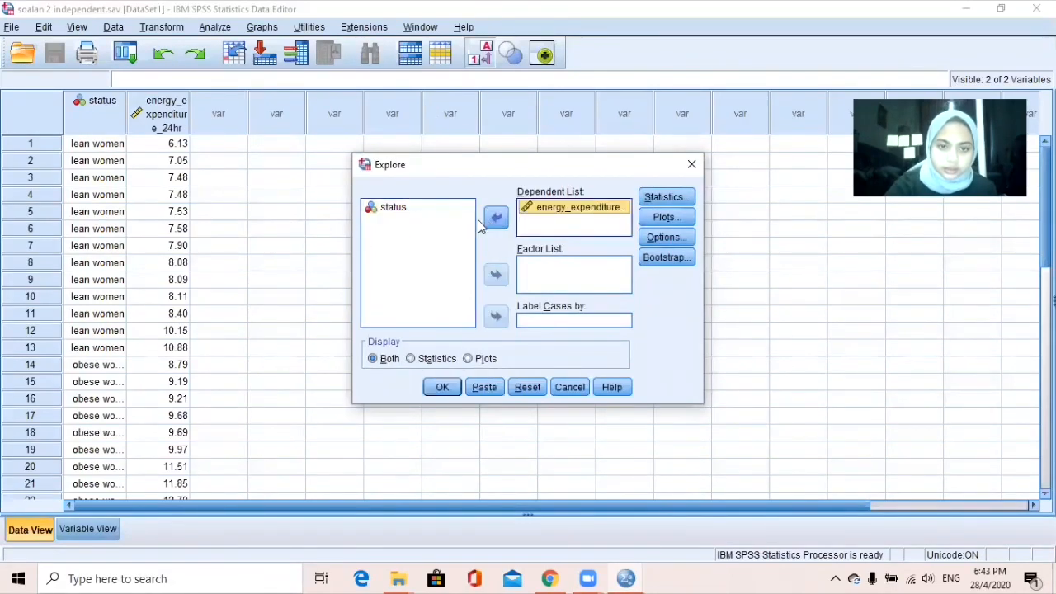
{"action": "left_click", "coordinate": [394, 208]}
{"action": "left_click", "coordinate": [496, 274]}
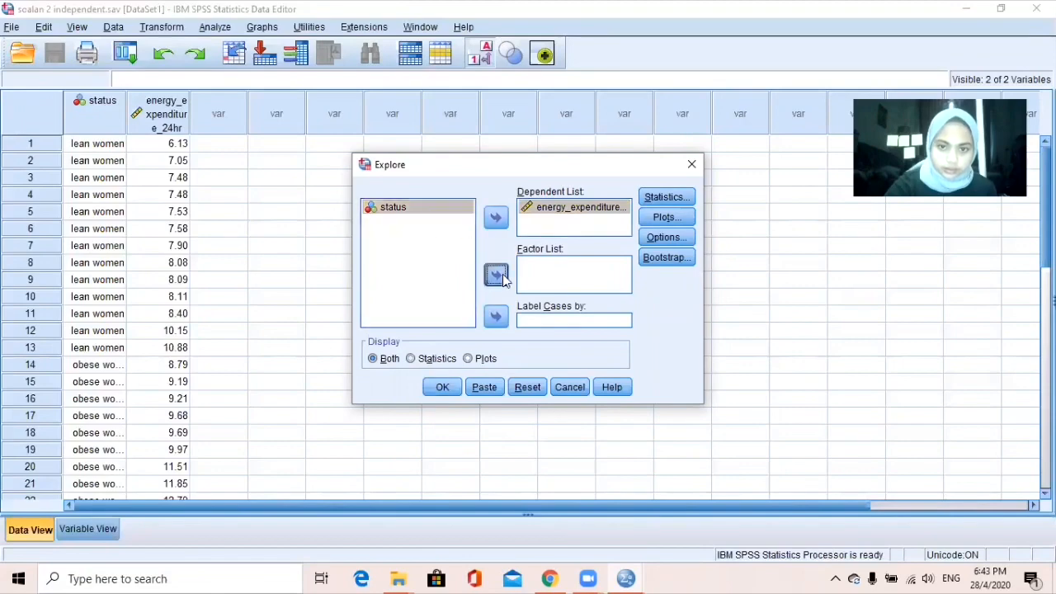
- Replace stem-and-leaf with a histogram, add normality plots with tests, and run the Explore analysis for energy_expenditure_24hr
{"action": "left_click", "coordinate": [652, 219]}
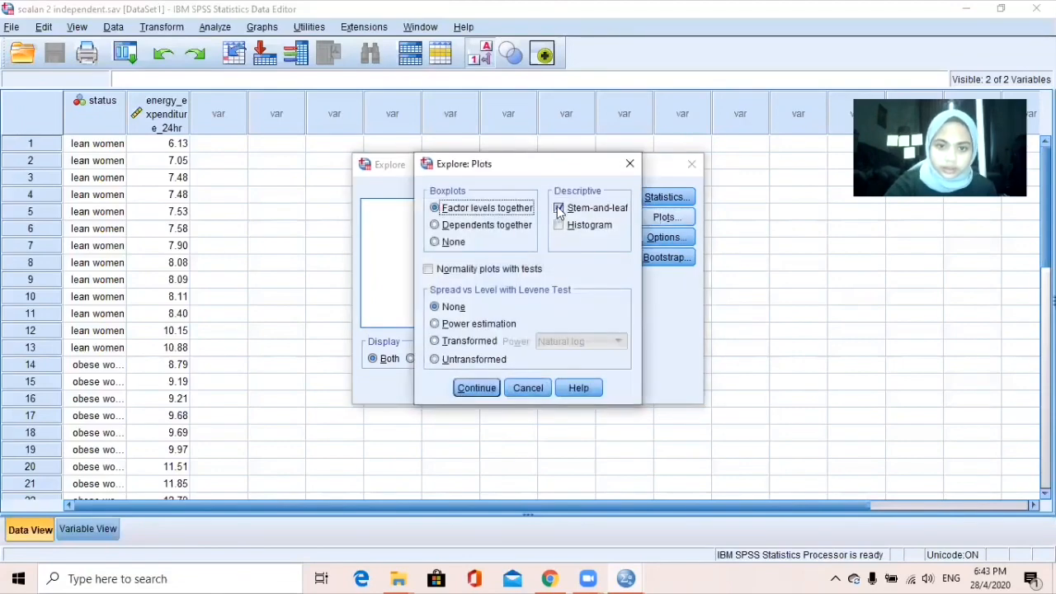
{"action": "left_click", "coordinate": [558, 209]}
{"action": "left_click", "coordinate": [560, 225]}
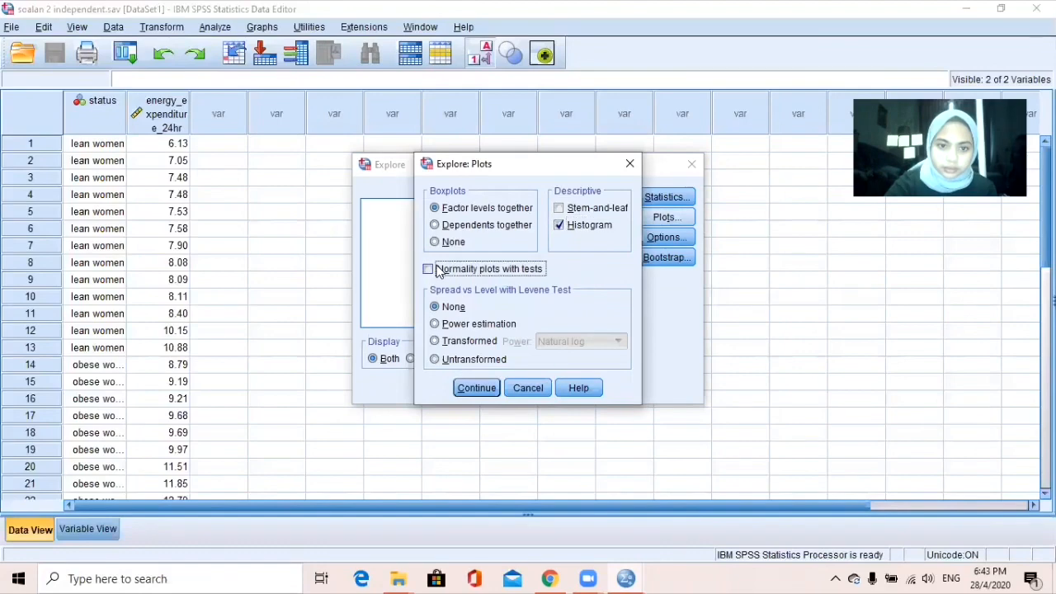
{"action": "left_click", "coordinate": [429, 269]}
{"action": "left_click", "coordinate": [483, 388]}
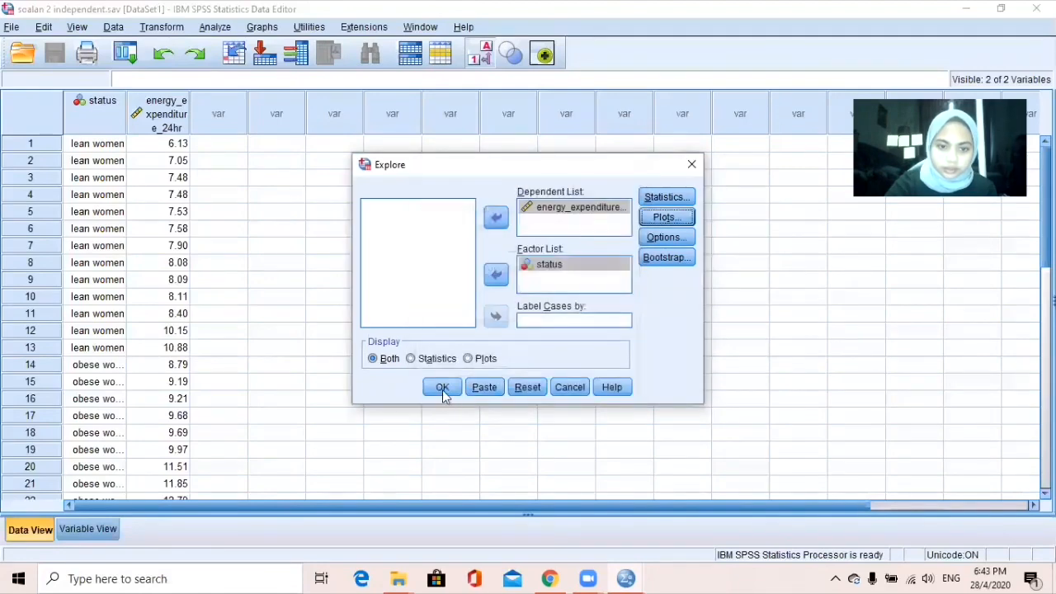
{"action": "left_click", "coordinate": [442, 389]}
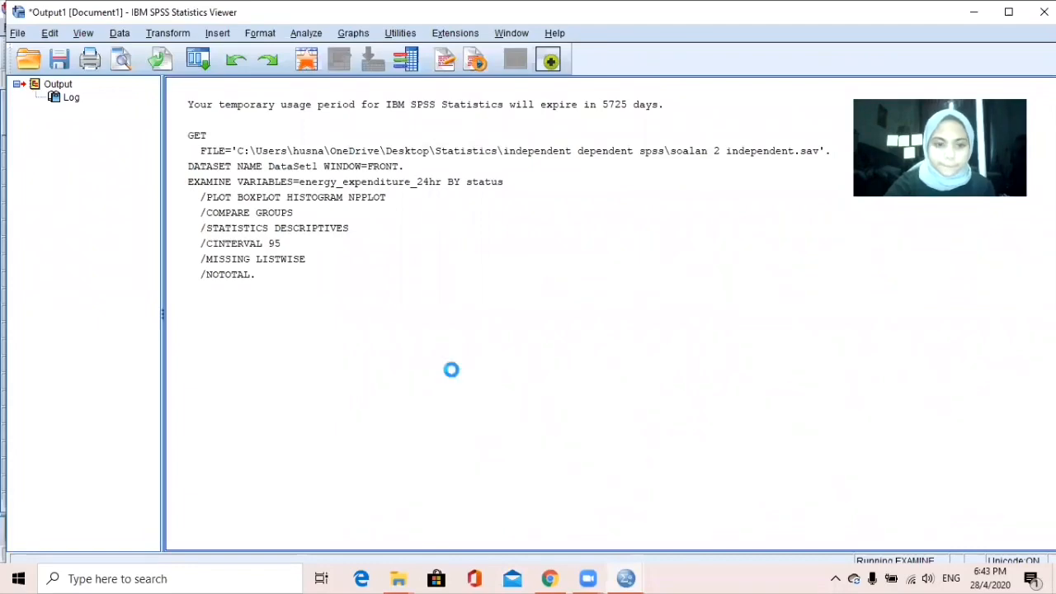
- Examine the Tests of Normality and Descriptives tables for energy_expenditure_24hr, and return to the data set
{"action": "scroll", "coordinate": [462, 358], "scroll_direction": "down", "scroll_amount": 8}
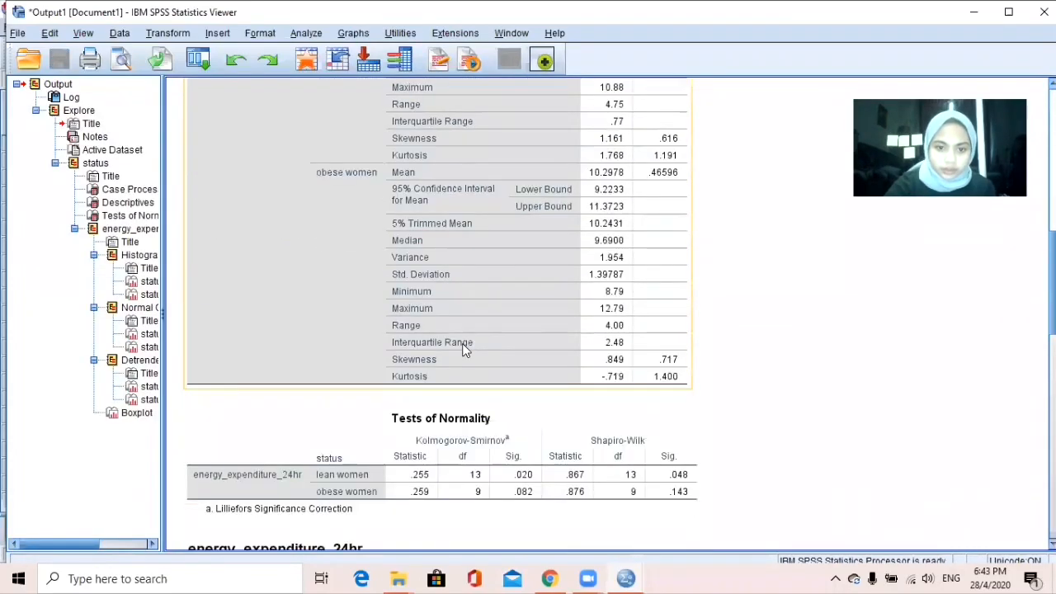
{"action": "scroll", "coordinate": [464, 350], "scroll_direction": "down", "scroll_amount": 1}
{"action": "left_click", "coordinate": [262, 407]}
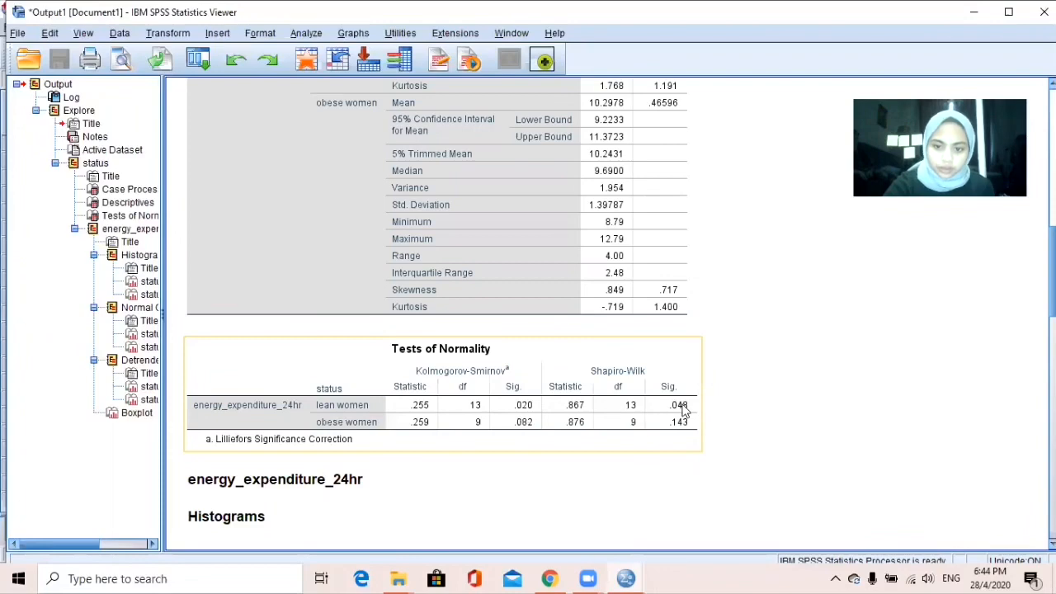
{"action": "scroll", "coordinate": [684, 410], "scroll_direction": "up", "scroll_amount": 3}
{"action": "scroll", "coordinate": [684, 410], "scroll_direction": "up", "scroll_amount": 2}
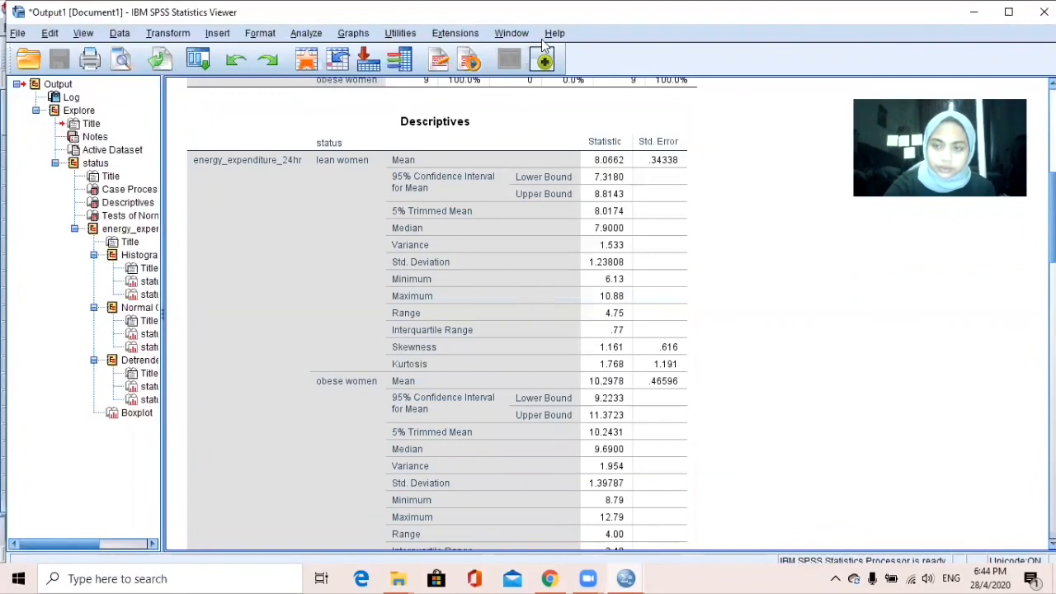
{"action": "left_click", "coordinate": [974, 11]}
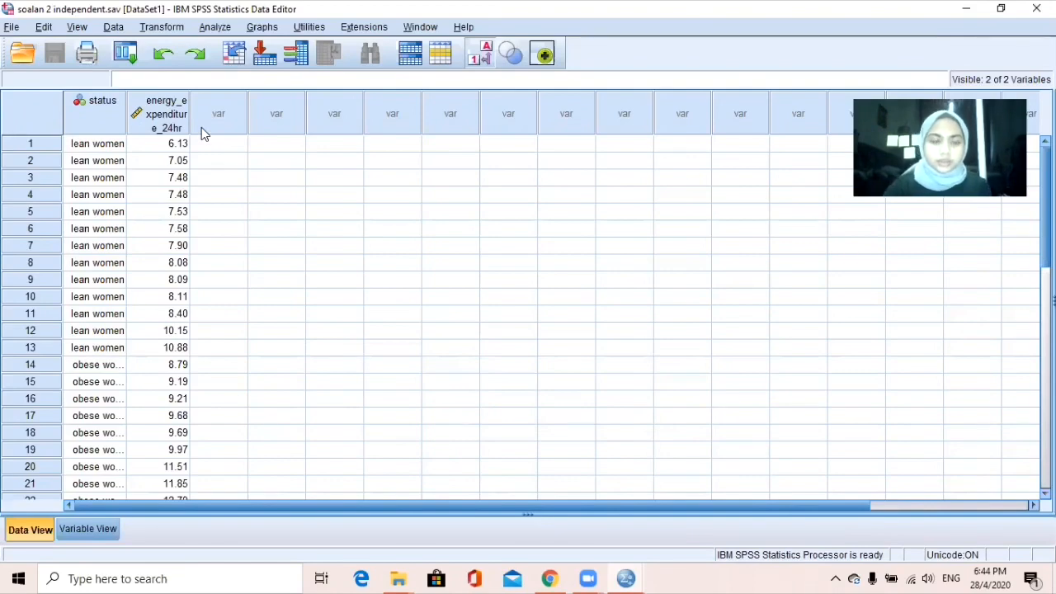
- Set up a legacy two-independent-samples Mann-Whitney U test with energy_expenditure_24hr as the test variable and status as the grouping variable
{"action": "left_click", "coordinate": [215, 27]}
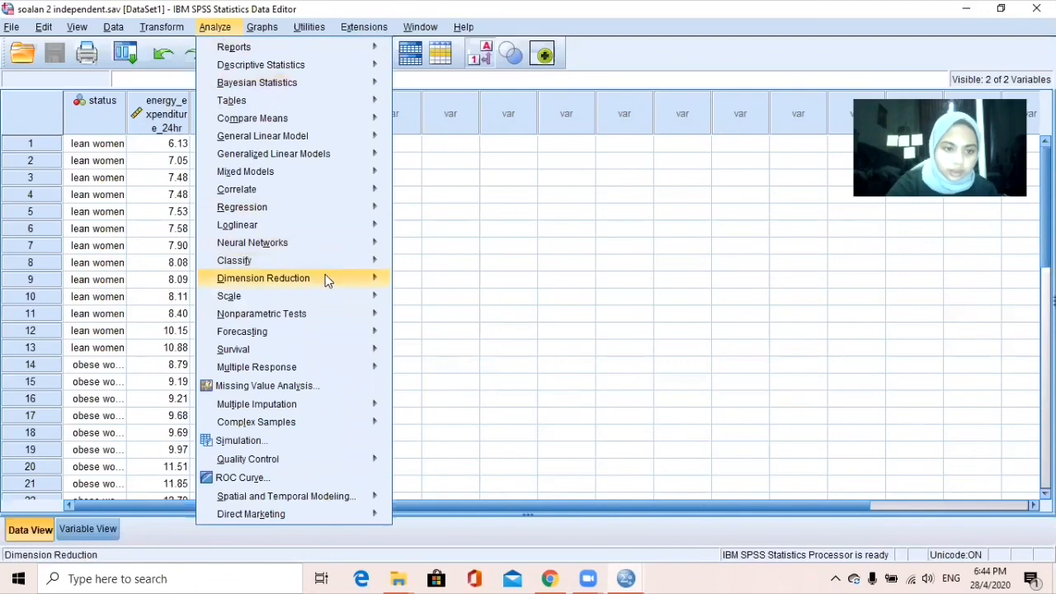
{"action": "mouse_move", "coordinate": [331, 312]}
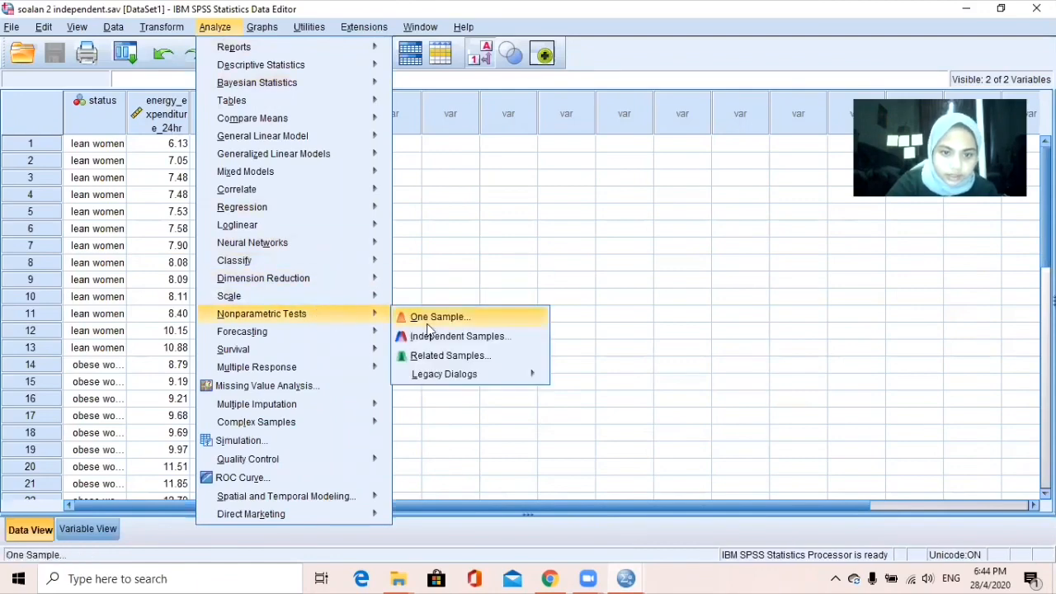
{"action": "mouse_move", "coordinate": [450, 374]}
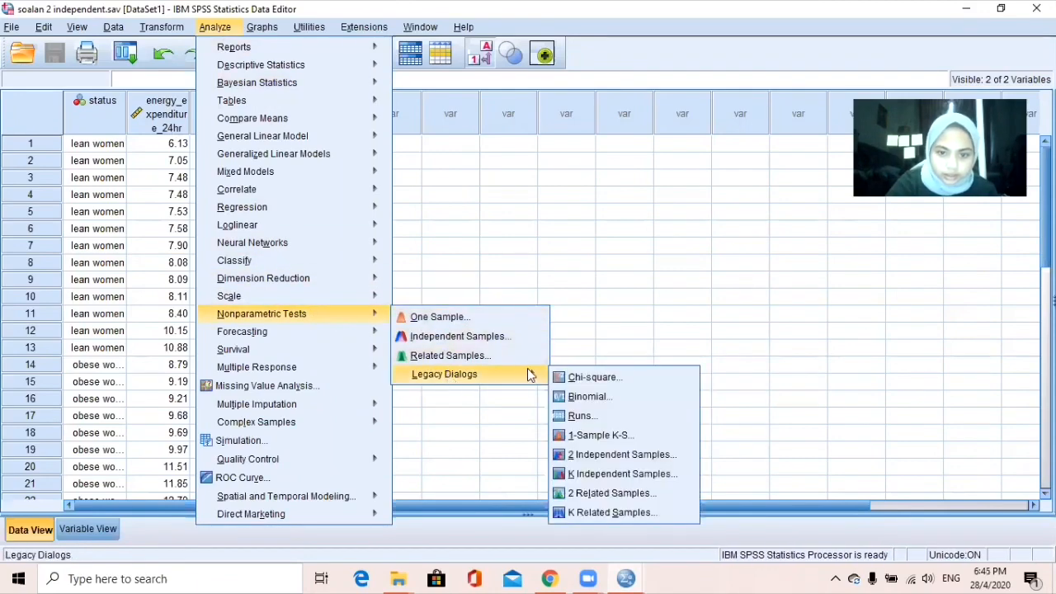
{"action": "left_click", "coordinate": [621, 456]}
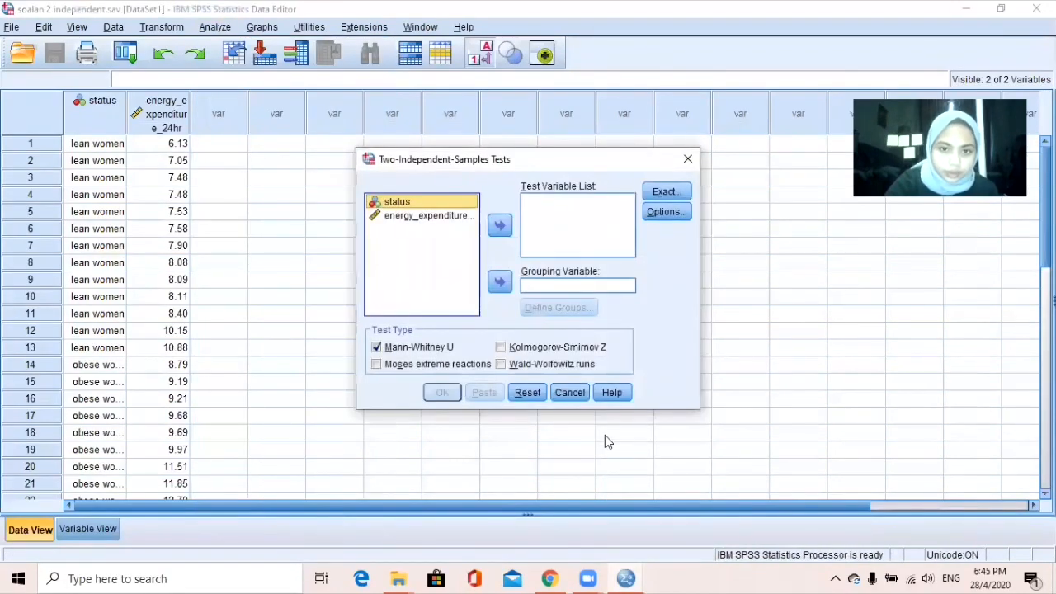
{"action": "left_click", "coordinate": [443, 216]}
{"action": "left_click", "coordinate": [499, 226]}
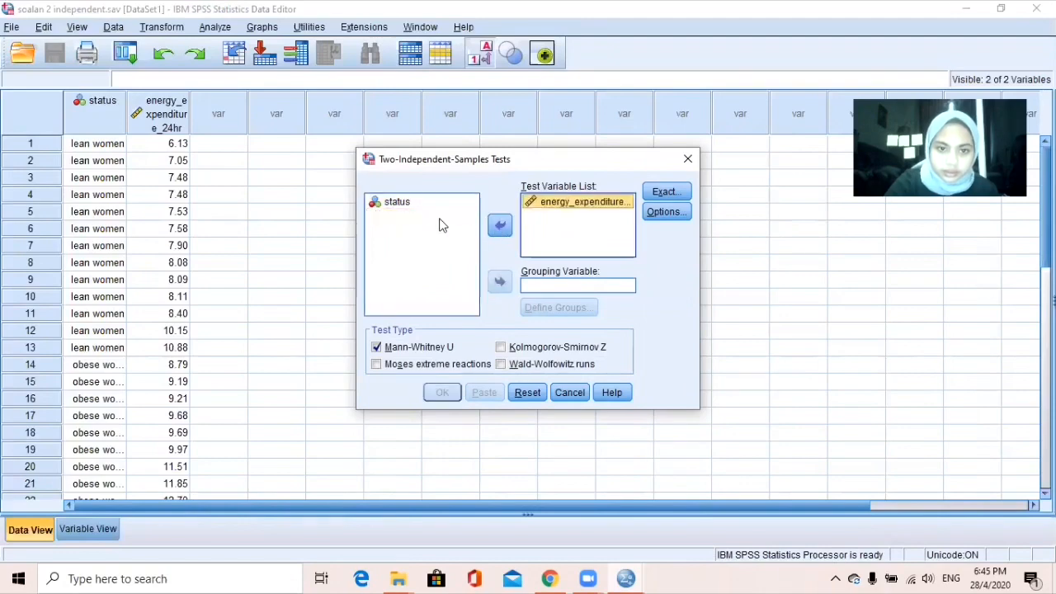
{"action": "left_click", "coordinate": [395, 204]}
{"action": "left_click", "coordinate": [500, 281]}
- Define the status groups with values 1 and 2, run the Mann-Whitney U test, and review its Ranks and Test Statistics tables
{"action": "left_click", "coordinate": [550, 310]}
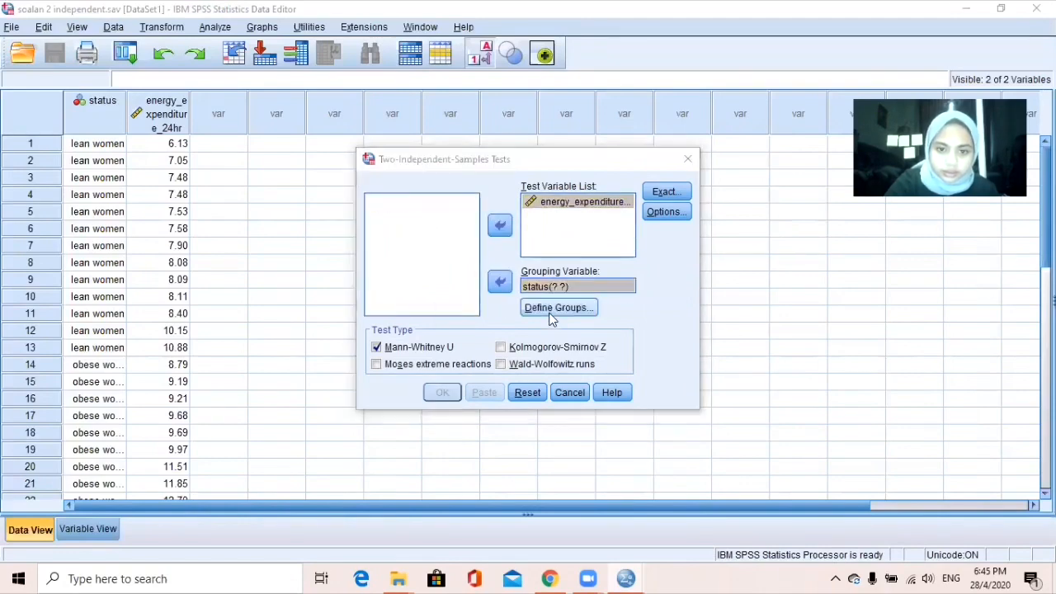
{"action": "type", "text": "1 "}
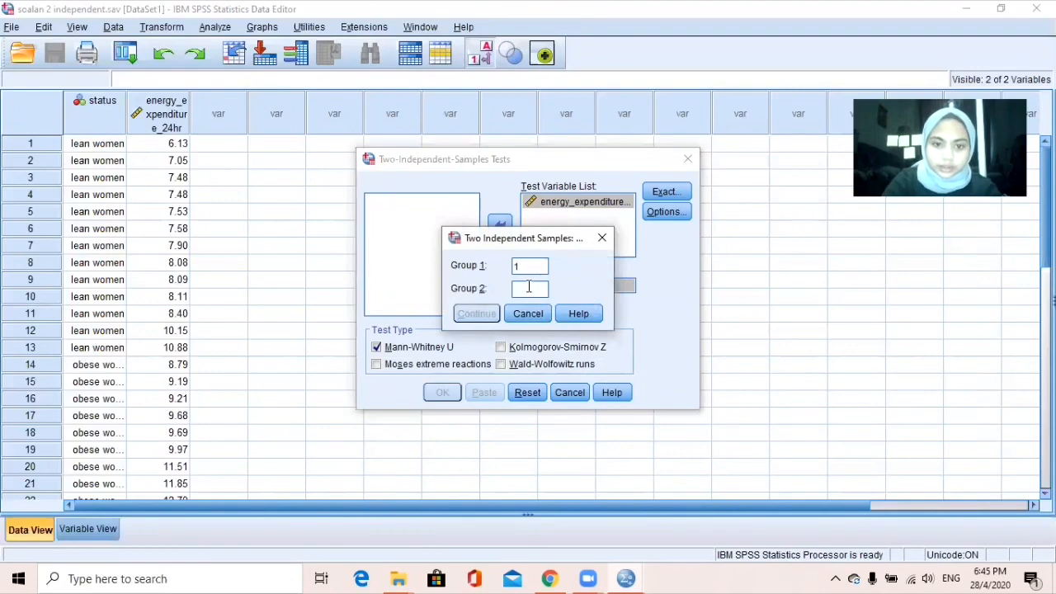
{"action": "type", "text": "2"}
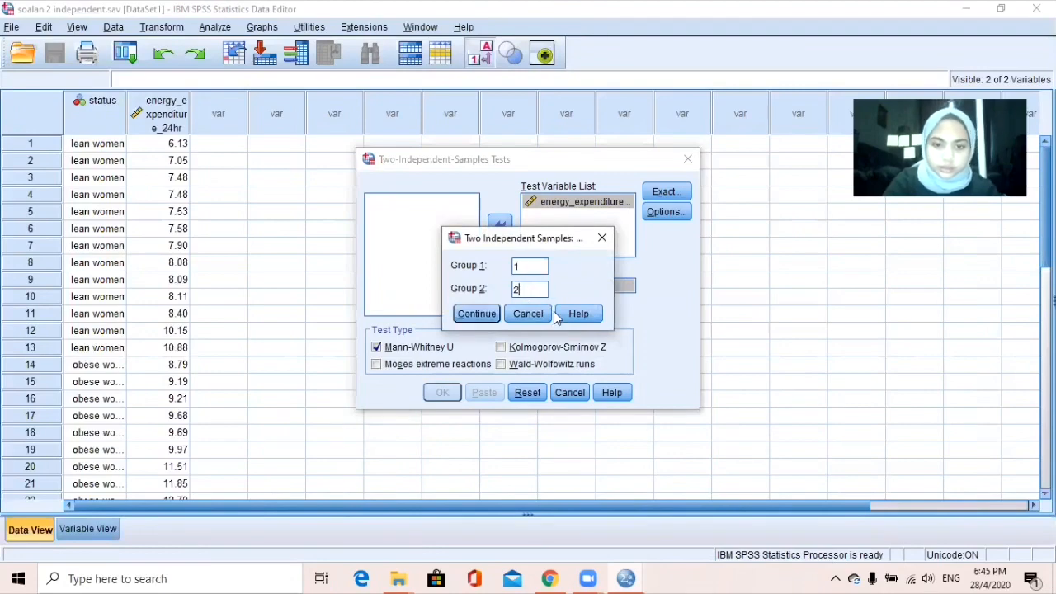
{"action": "left_click", "coordinate": [476, 313]}
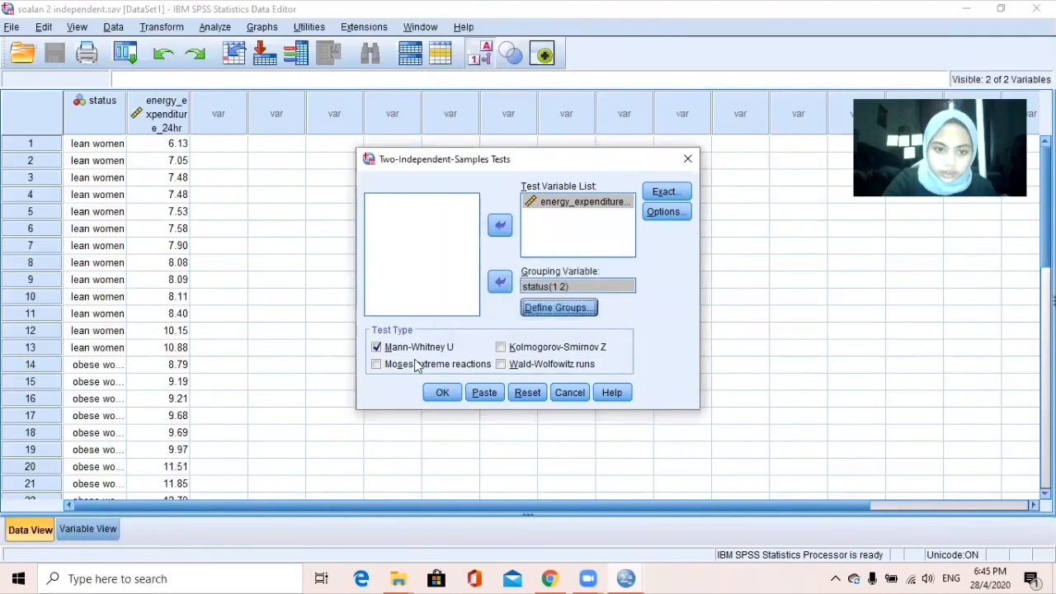
{"action": "left_click", "coordinate": [443, 394]}
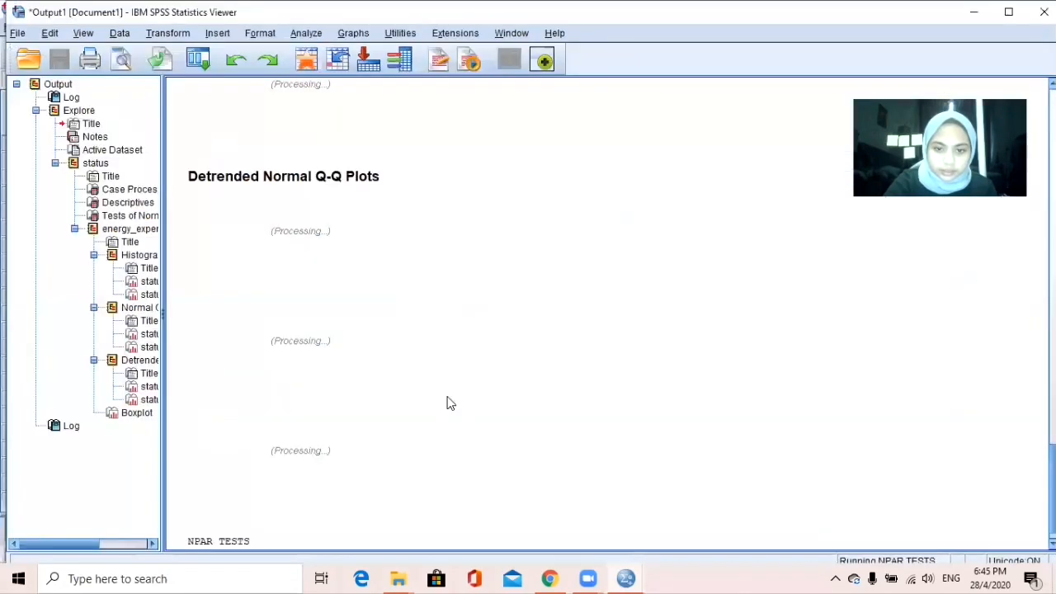
{"action": "scroll", "coordinate": [448, 401], "scroll_direction": "down", "scroll_amount": 1}
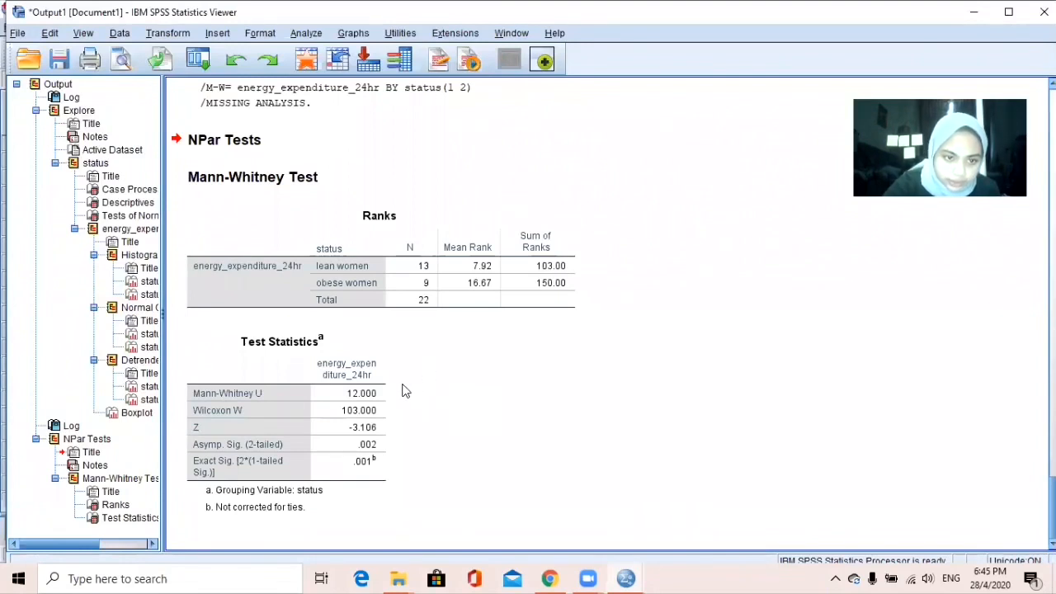
{"action": "left_click", "coordinate": [258, 458]}
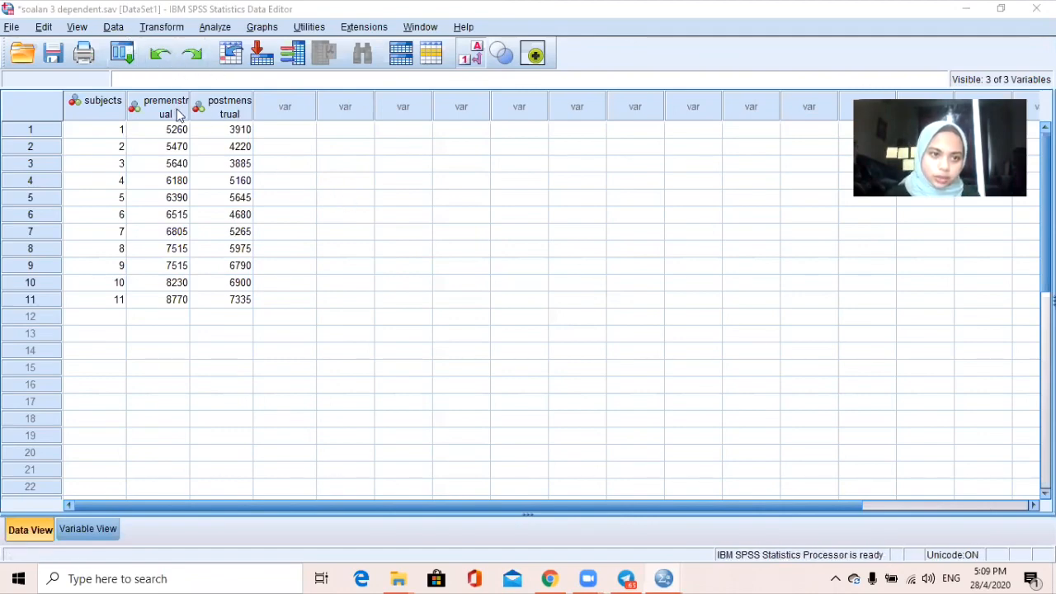
- In soalan 3 dependent.sav, compute a new variable DIFF as postmenstrual - premenstrual and return to the data set
{"action": "left_click", "coordinate": [175, 28]}
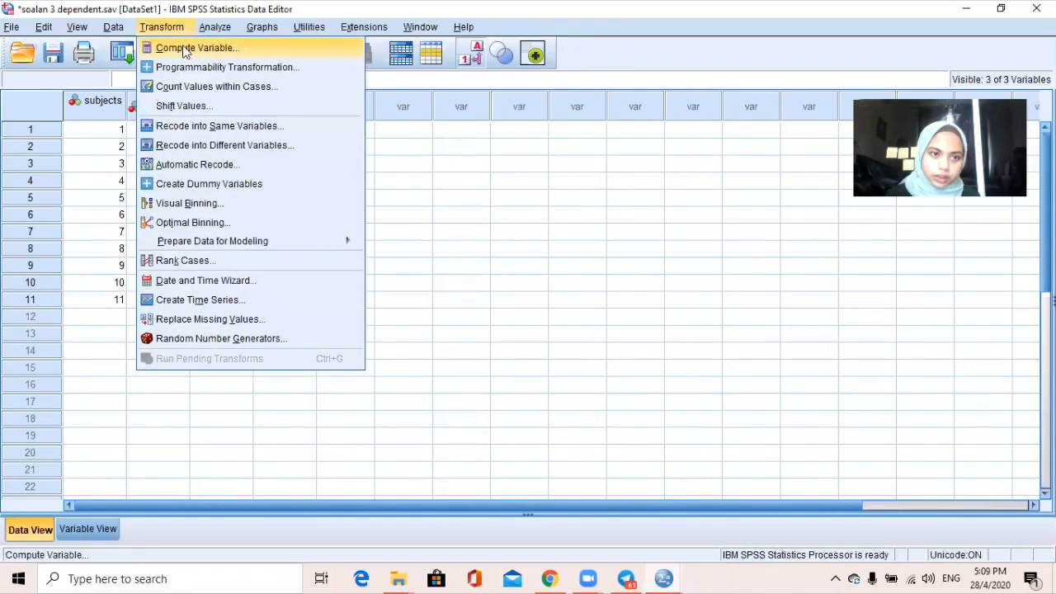
{"action": "left_click", "coordinate": [185, 49]}
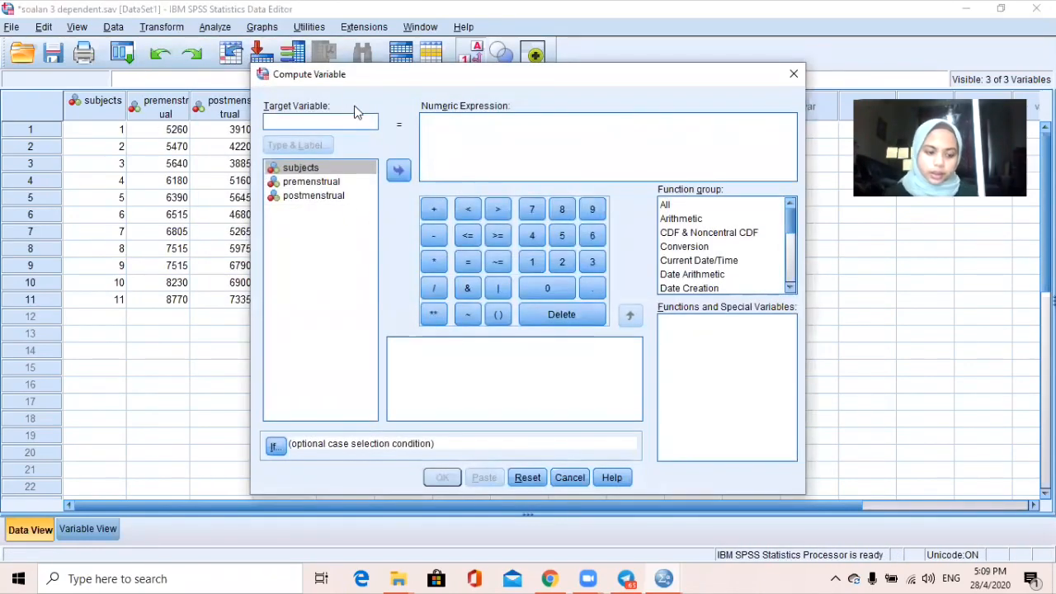
{"action": "type", "text": "Di"}
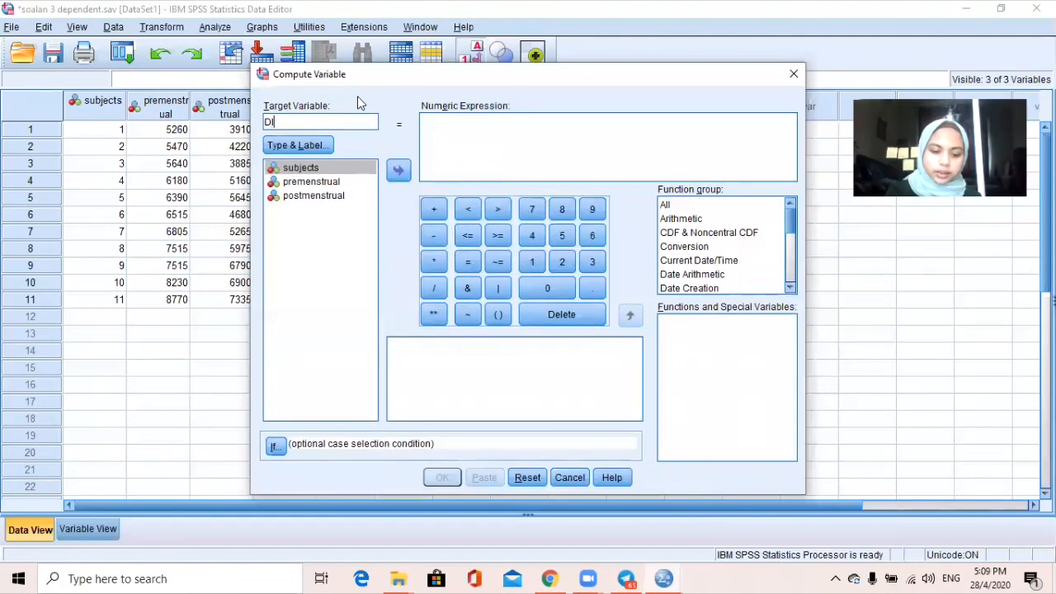
{"action": "type", "text": "FF"}
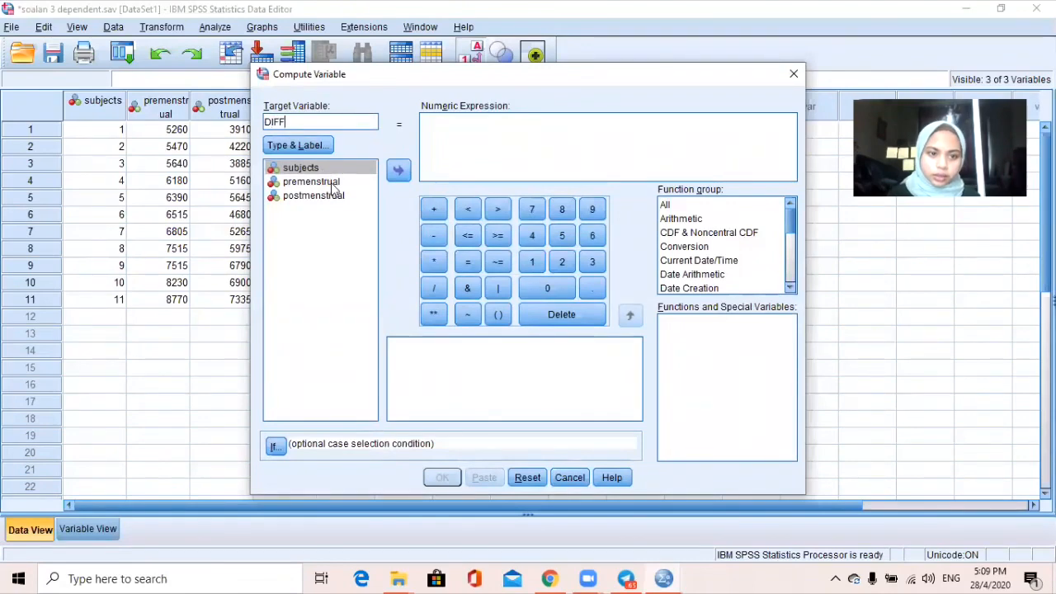
{"action": "left_click", "coordinate": [332, 197]}
{"action": "left_click", "coordinate": [397, 170]}
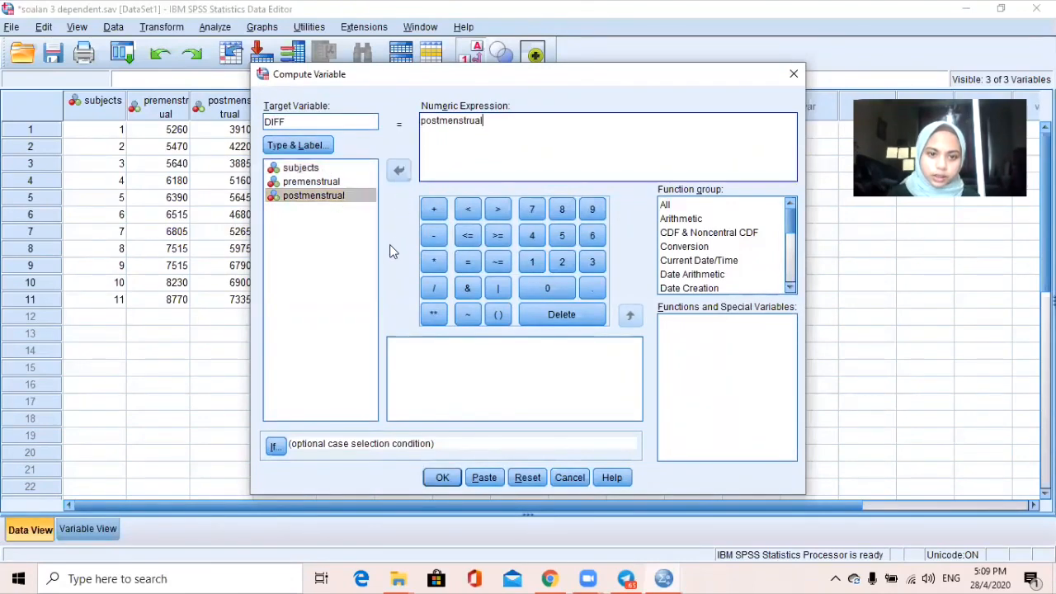
{"action": "left_click", "coordinate": [433, 235]}
{"action": "left_click", "coordinate": [342, 182]}
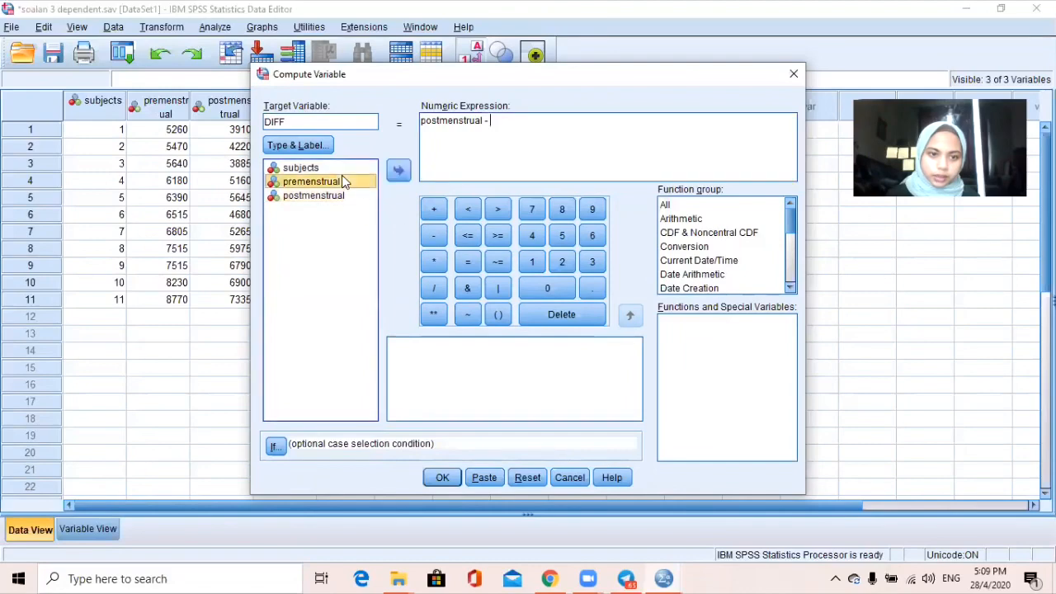
{"action": "left_click", "coordinate": [398, 170]}
{"action": "left_click", "coordinate": [442, 477]}
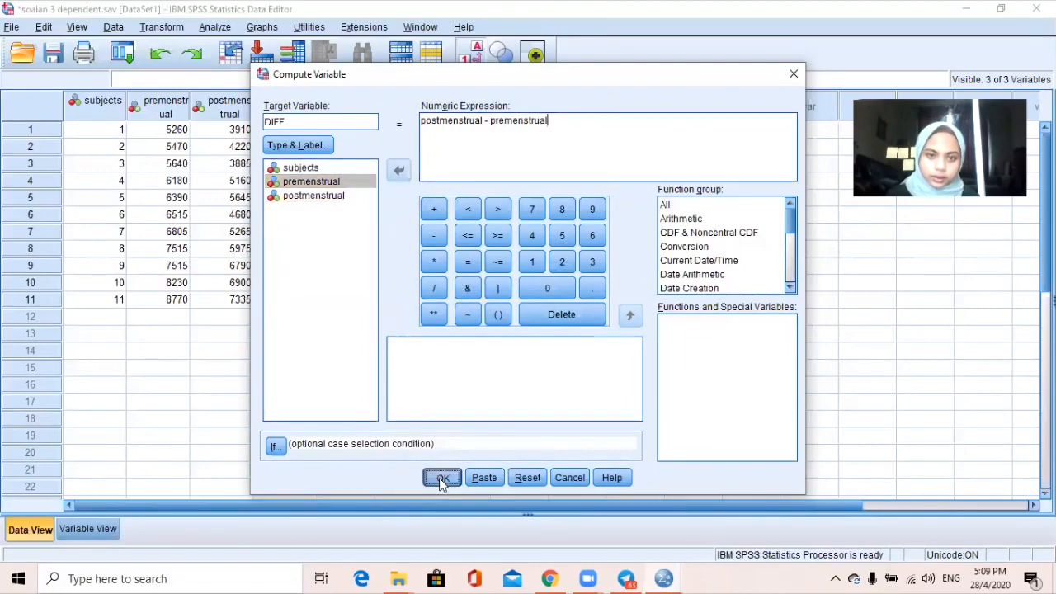
{"action": "mouse_move", "coordinate": [664, 578]}
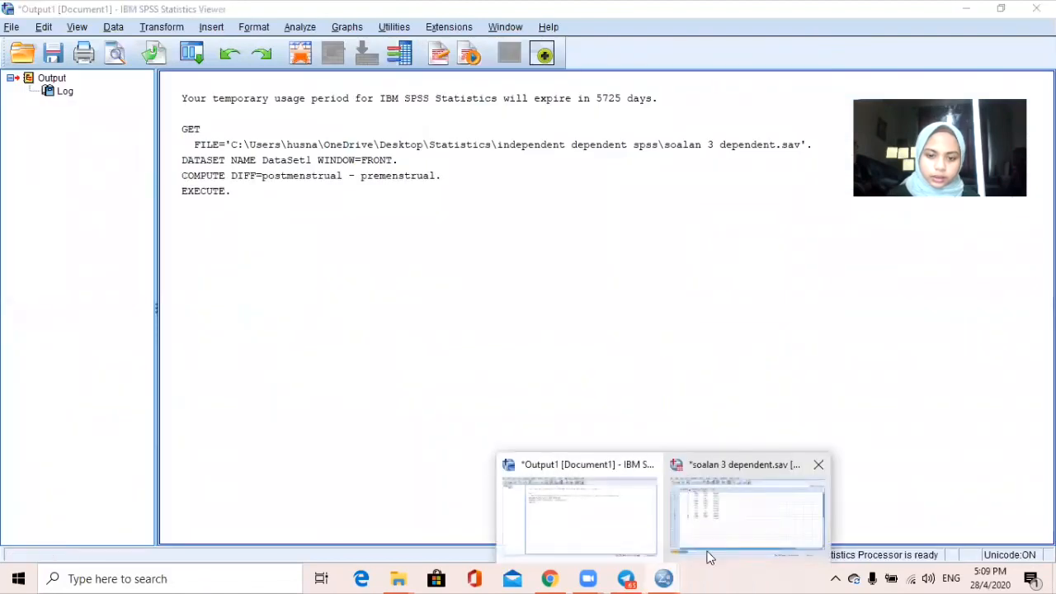
{"action": "left_click", "coordinate": [692, 507]}
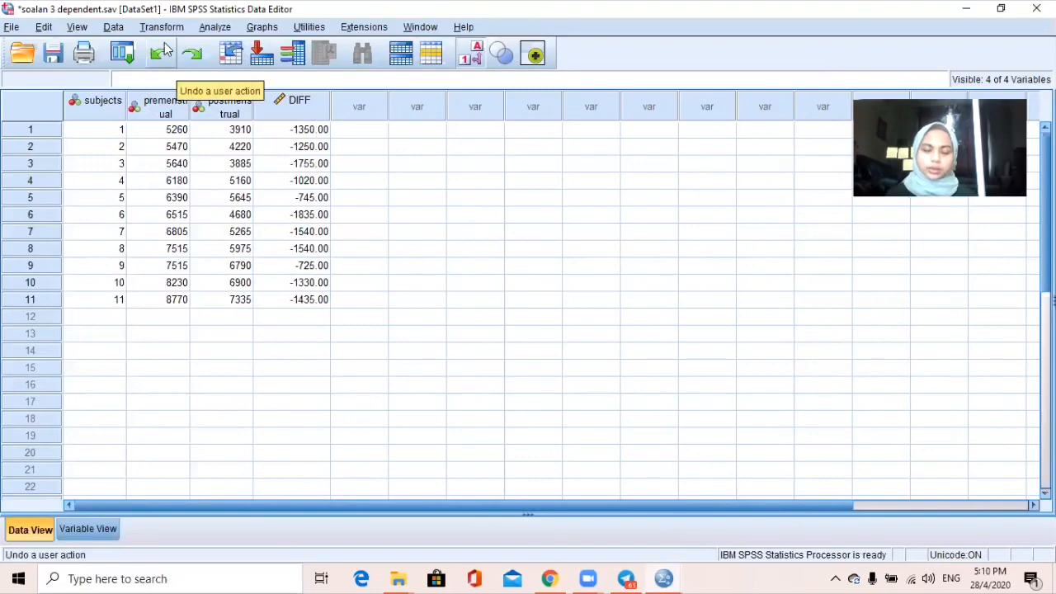
- Set up an Explore analysis with DIFF as the dependent variable and no factor
{"action": "left_click", "coordinate": [214, 27]}
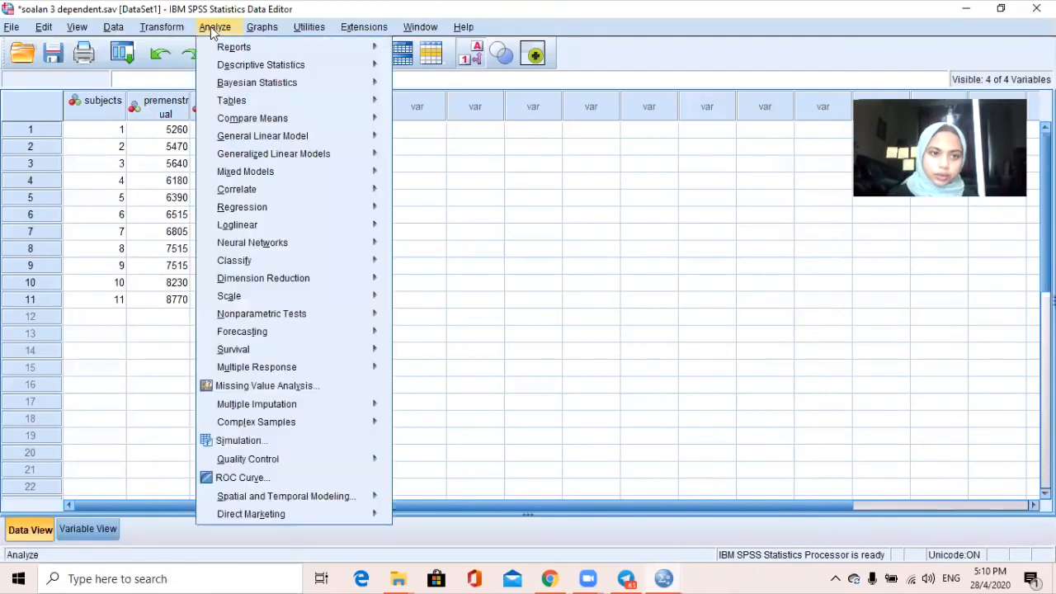
{"action": "mouse_move", "coordinate": [231, 65]}
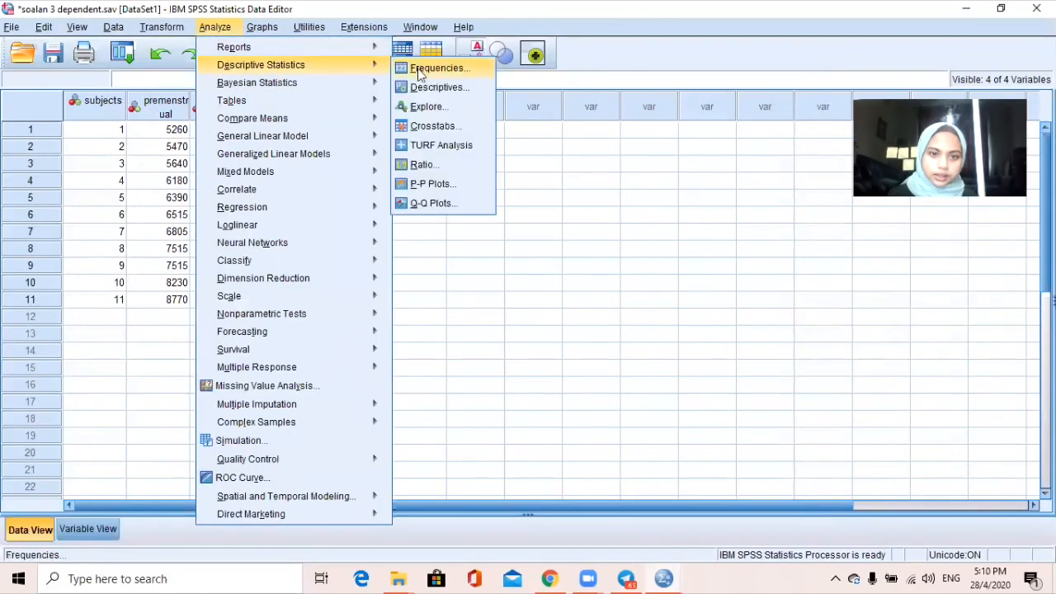
{"action": "left_click", "coordinate": [446, 108]}
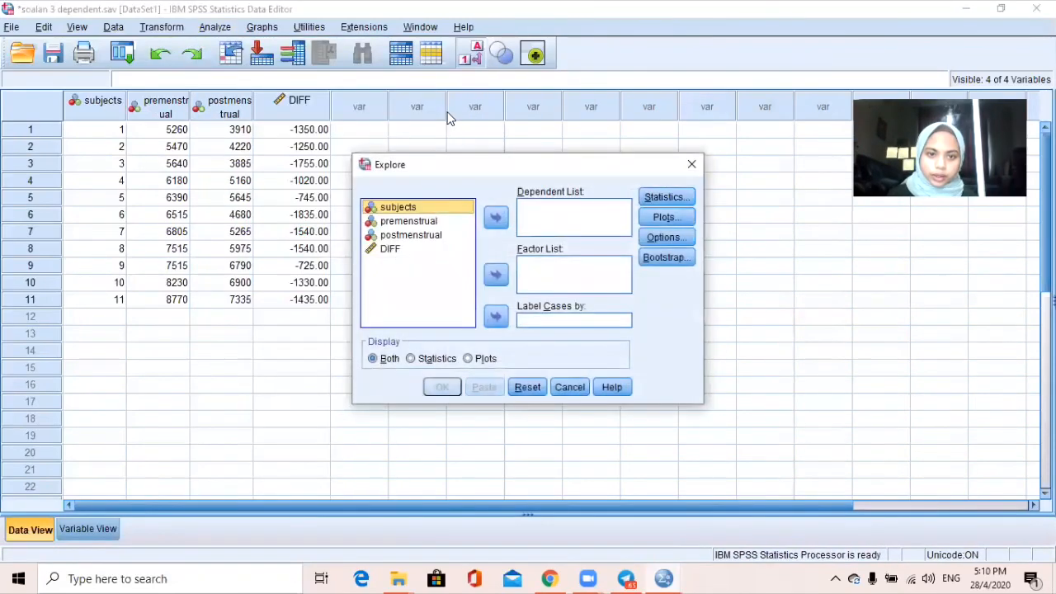
{"action": "left_click", "coordinate": [388, 250]}
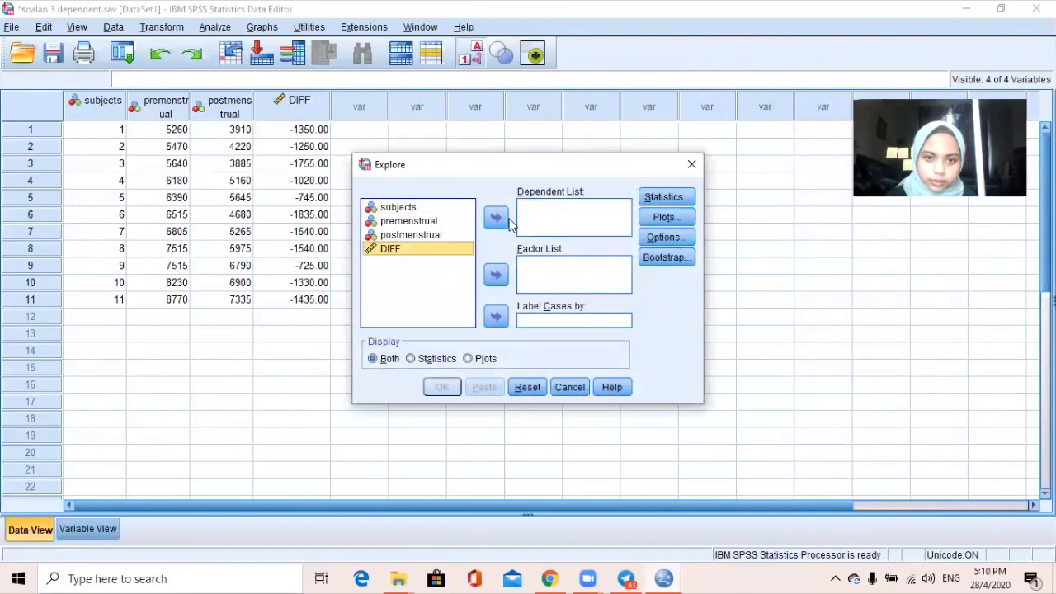
{"action": "left_click", "coordinate": [496, 219]}
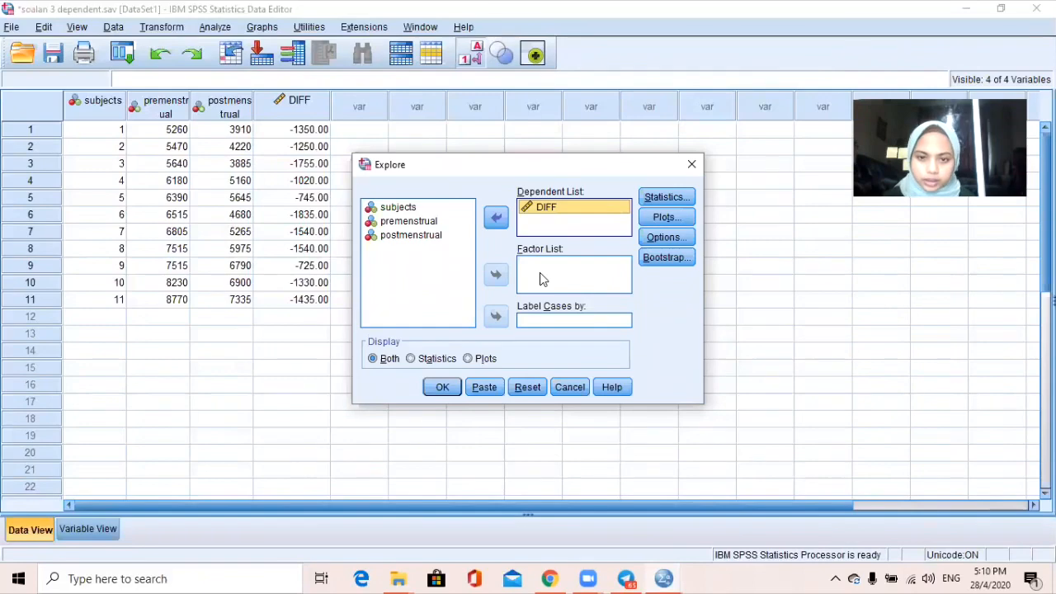
- Turn off stem-and-leaf, add normality plots with tests, run the Explore analysis for DIFF, and return to the data set
{"action": "left_click", "coordinate": [661, 221]}
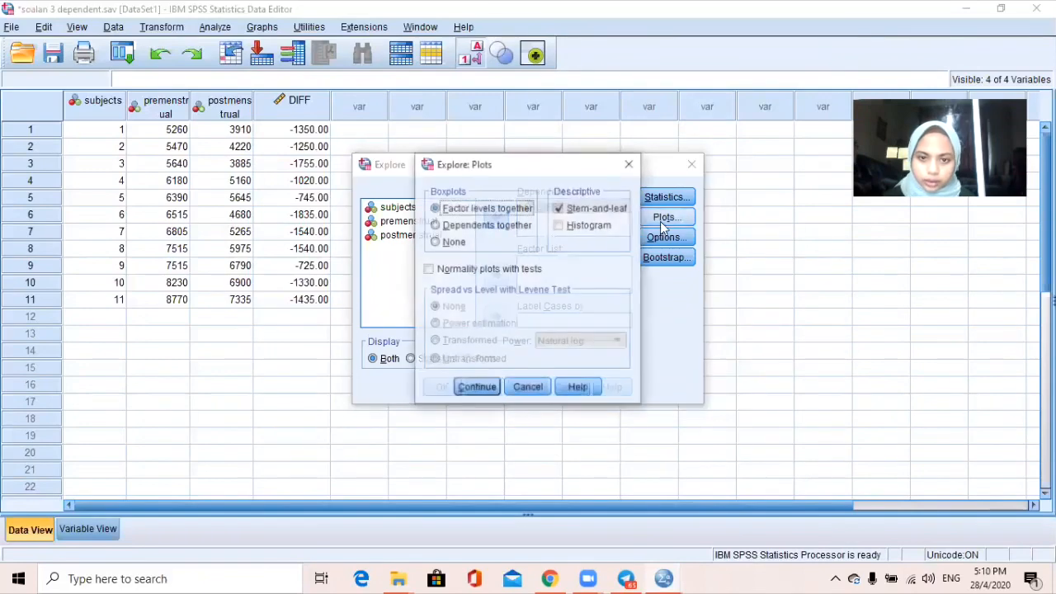
{"action": "left_click", "coordinate": [558, 208]}
{"action": "left_click", "coordinate": [429, 270]}
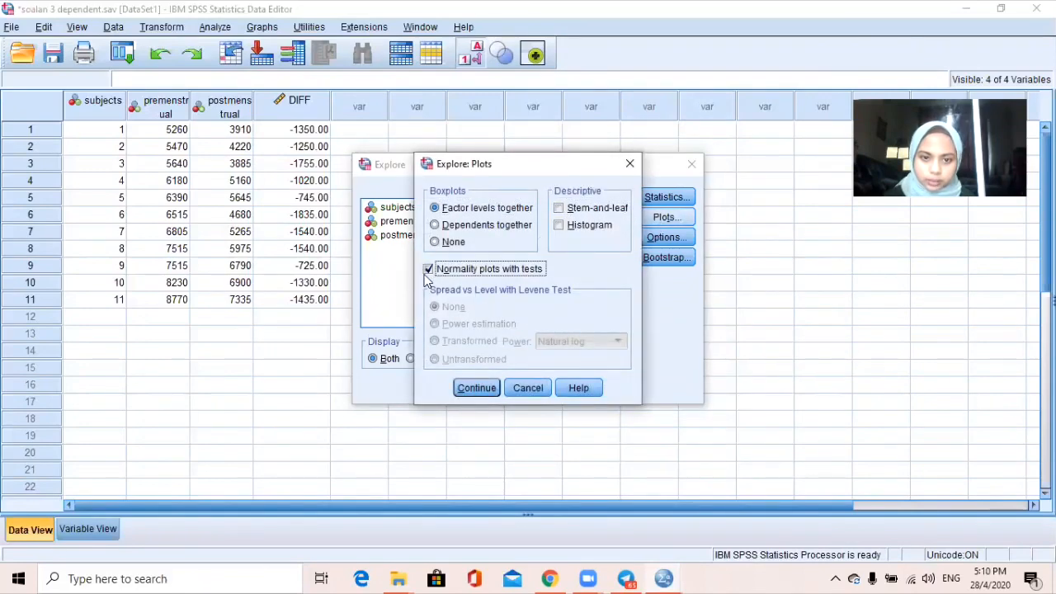
{"action": "left_click", "coordinate": [483, 388]}
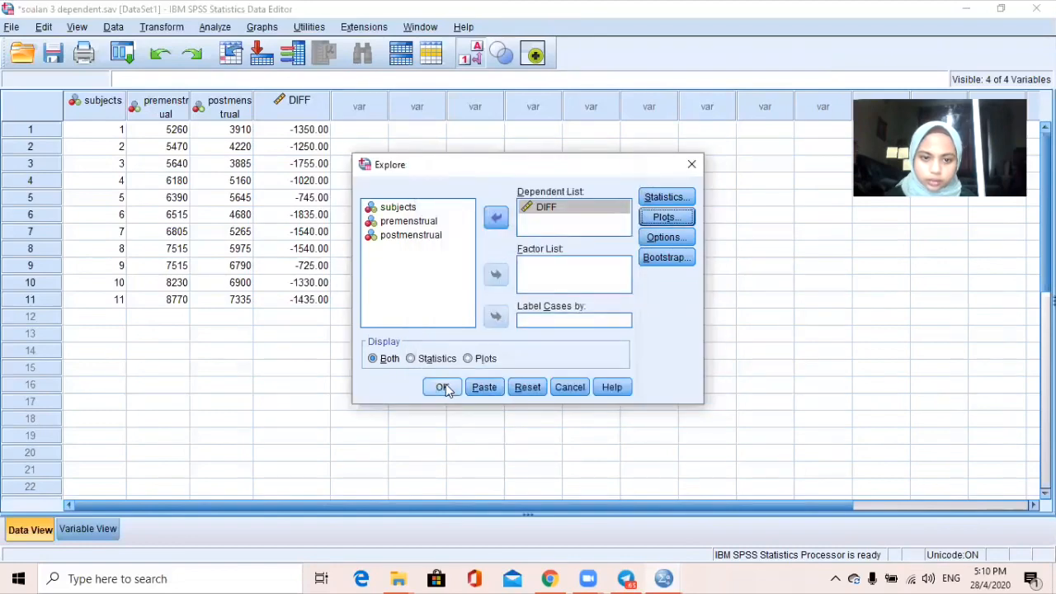
{"action": "left_click", "coordinate": [444, 385]}
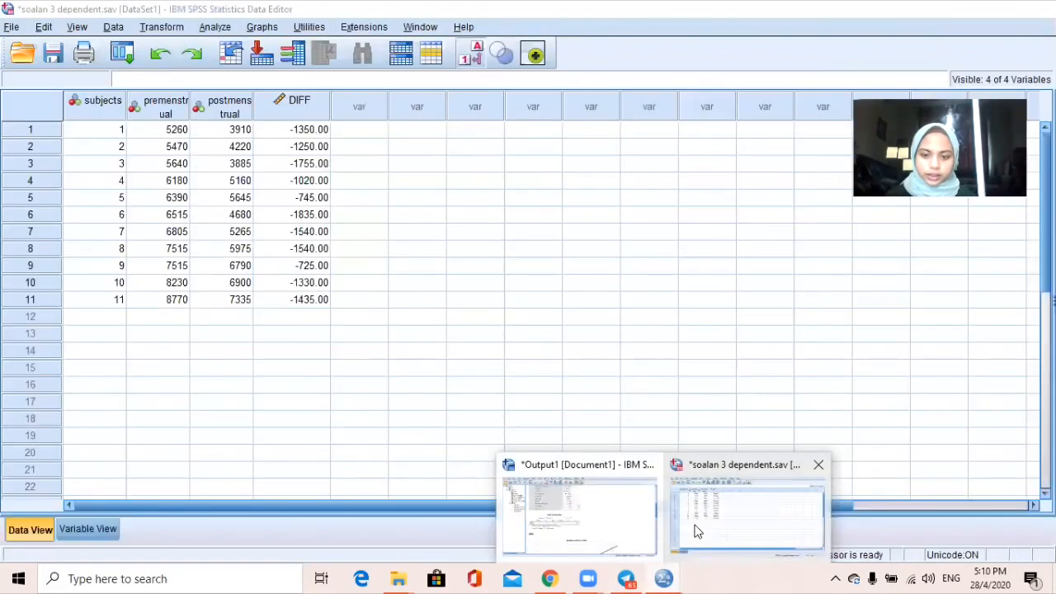
{"action": "left_click", "coordinate": [670, 497]}
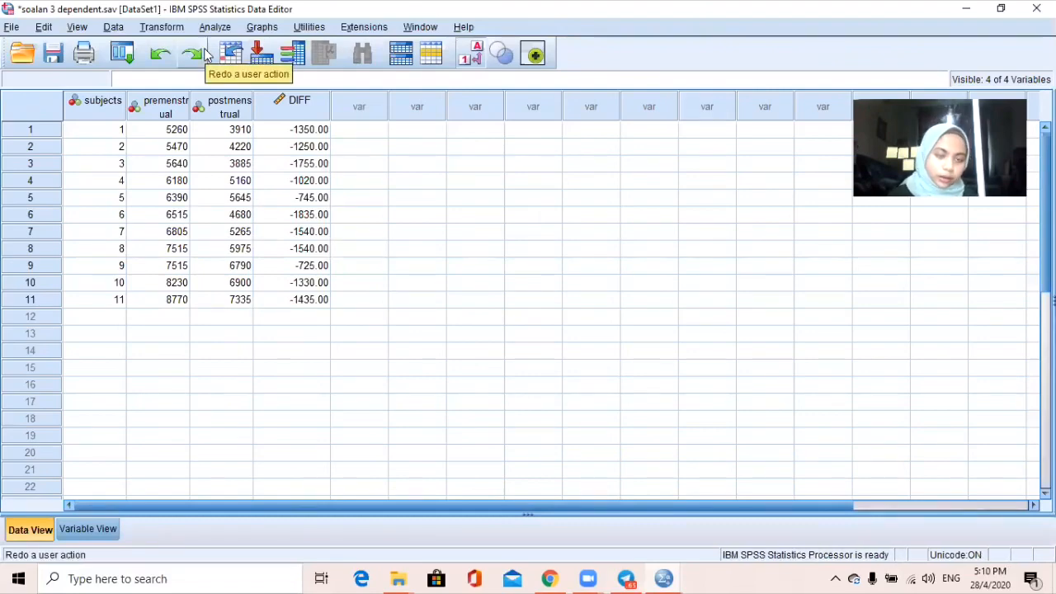
- Run a paired-samples t test with premenstrual as the first variable and postmenstrual as the second
{"action": "left_click", "coordinate": [221, 29]}
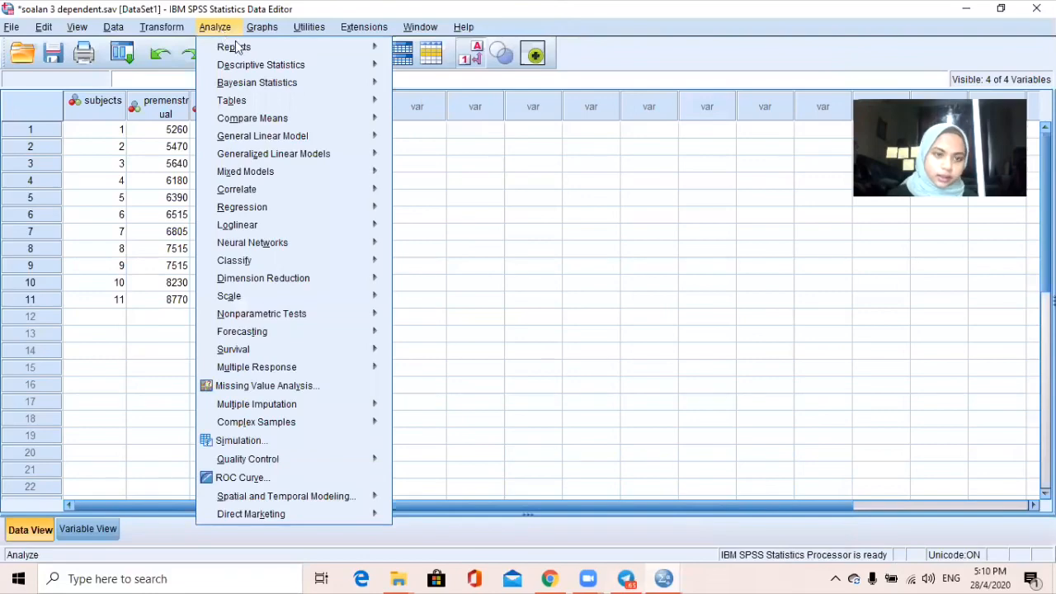
{"action": "mouse_move", "coordinate": [281, 136]}
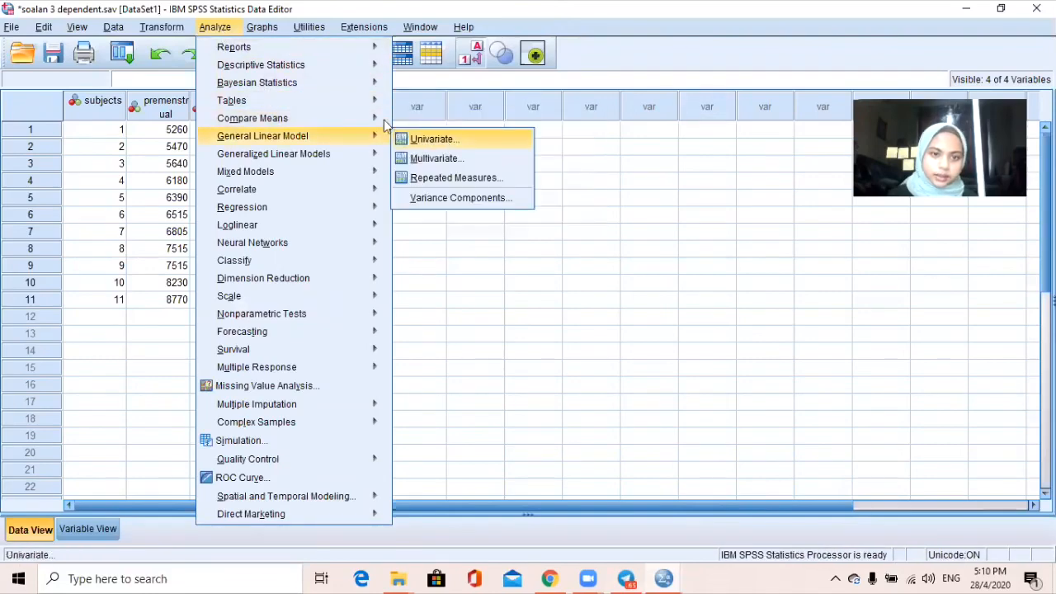
{"action": "mouse_move", "coordinate": [378, 118]}
{"action": "left_click", "coordinate": [462, 201]}
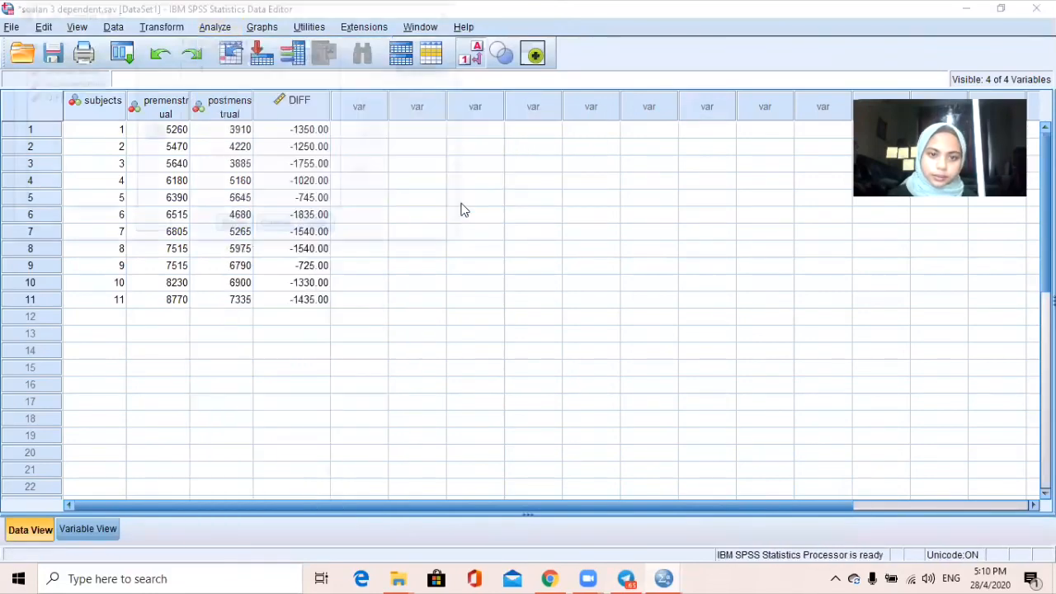
{"action": "left_click", "coordinate": [95, 71]}
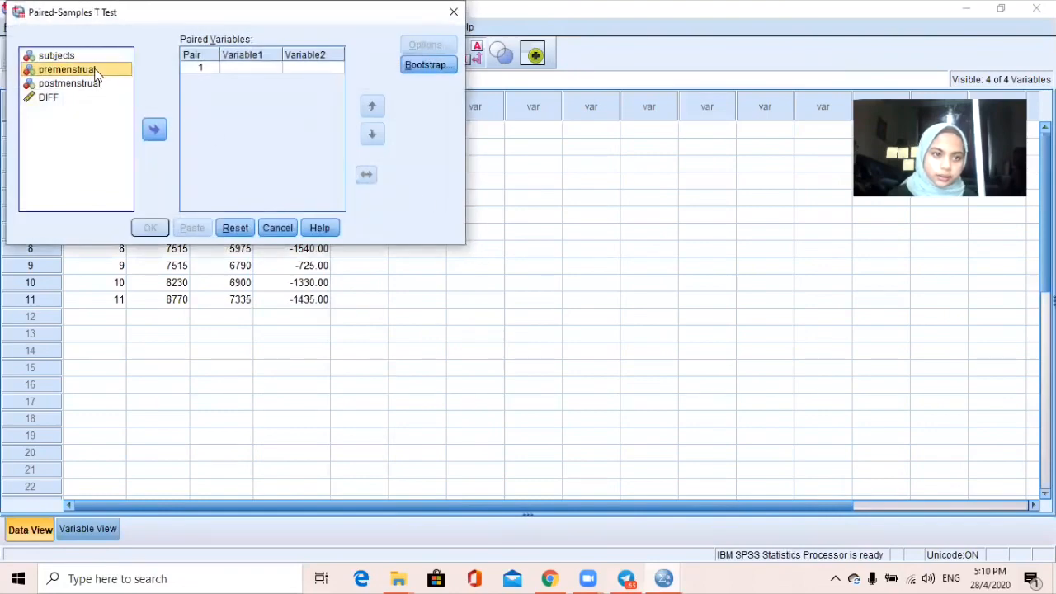
{"action": "left_click", "coordinate": [154, 131]}
{"action": "left_click", "coordinate": [98, 84]}
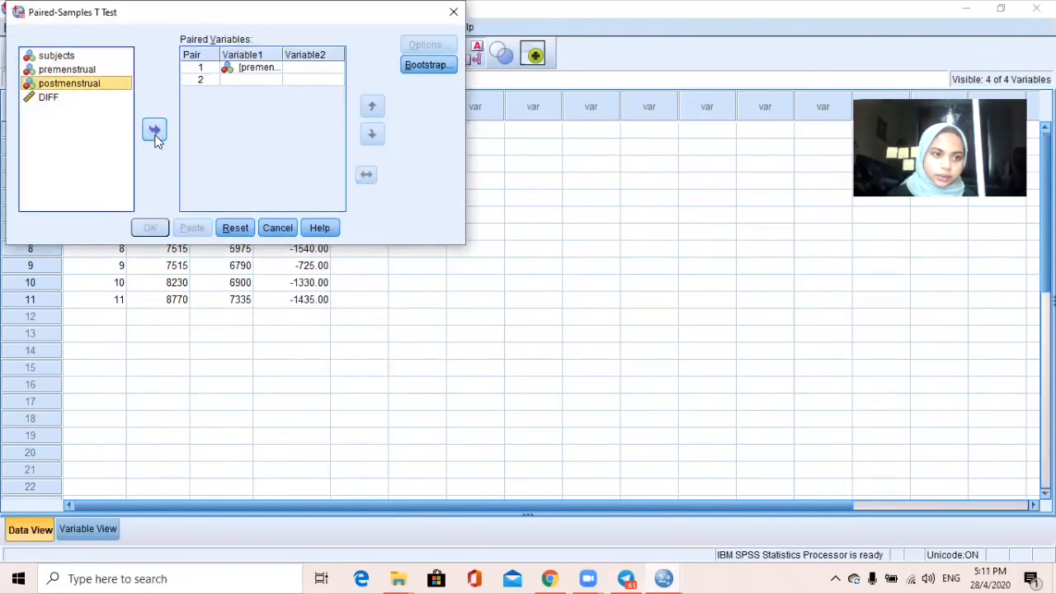
{"action": "left_click", "coordinate": [155, 129]}
{"action": "left_click", "coordinate": [150, 228]}
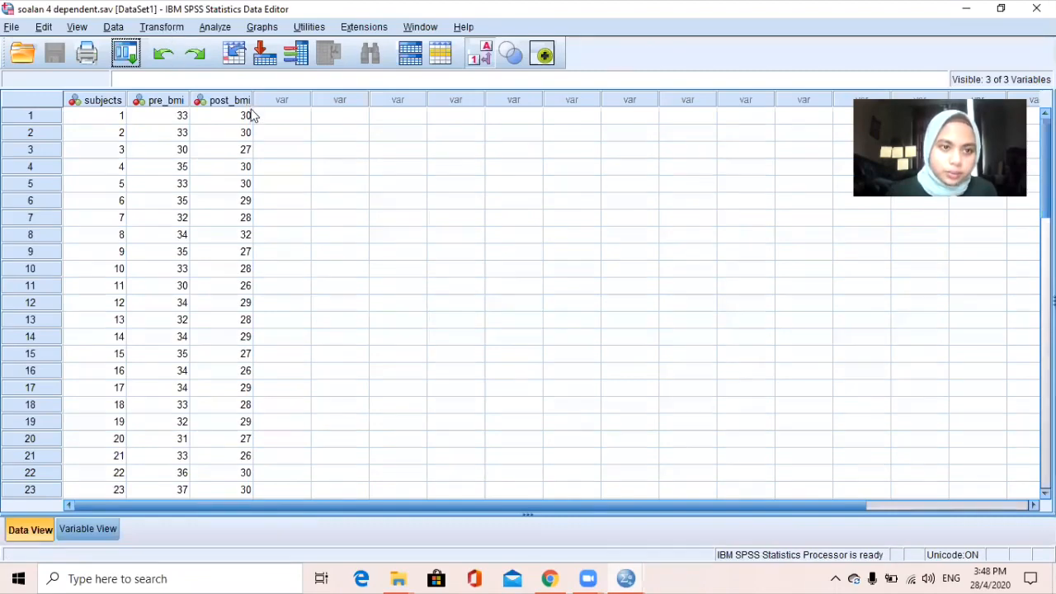
- In soalan 4 dependent.sav, compute a new variable DIFF as post_bmi - pre_bmi and return to the data set
{"action": "left_click", "coordinate": [162, 26]}
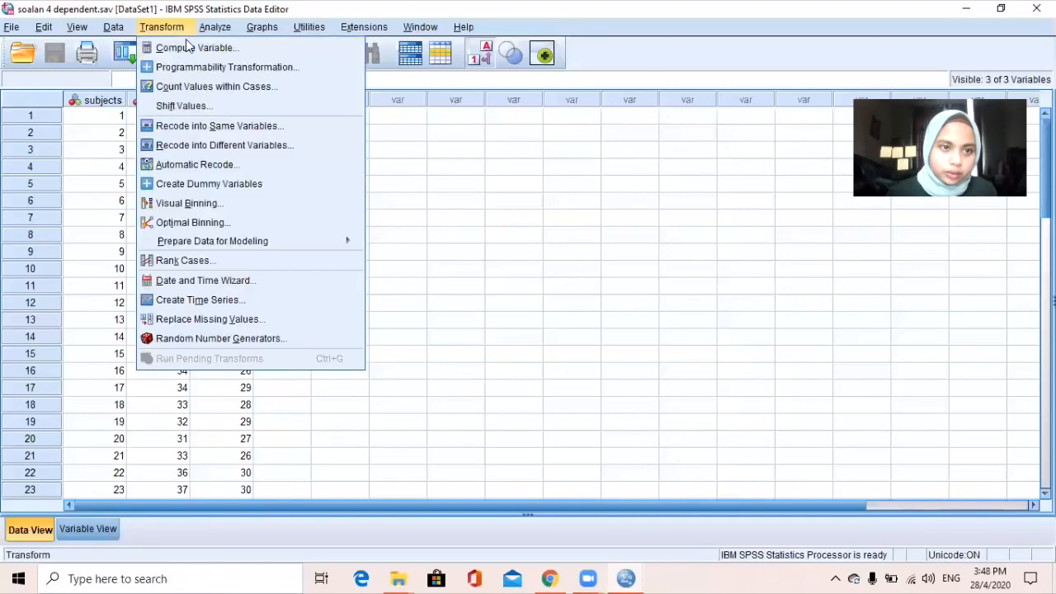
{"action": "left_click", "coordinate": [195, 48]}
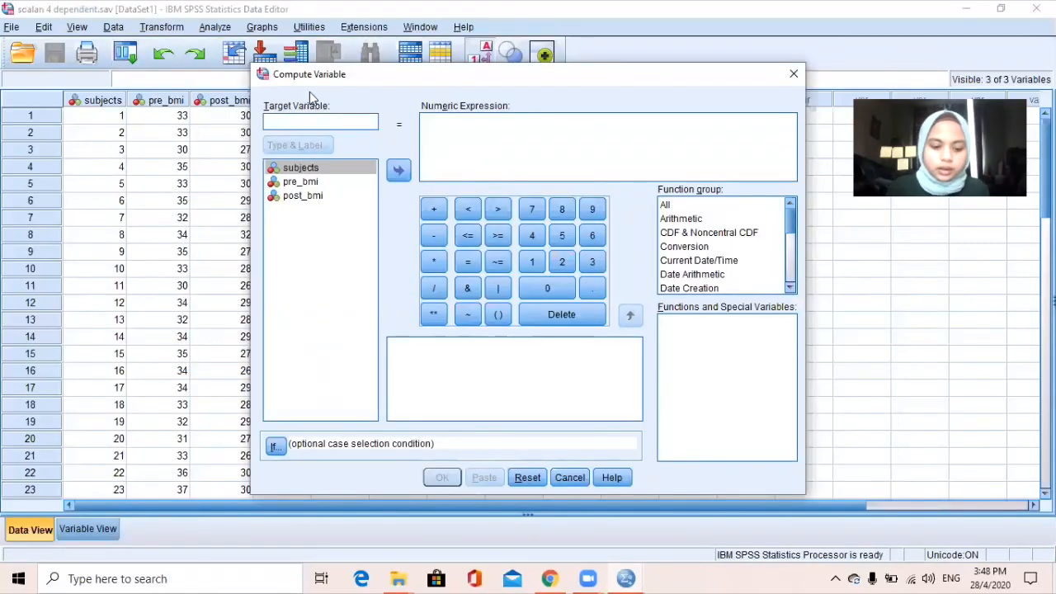
{"action": "type", "text": "DIFF"}
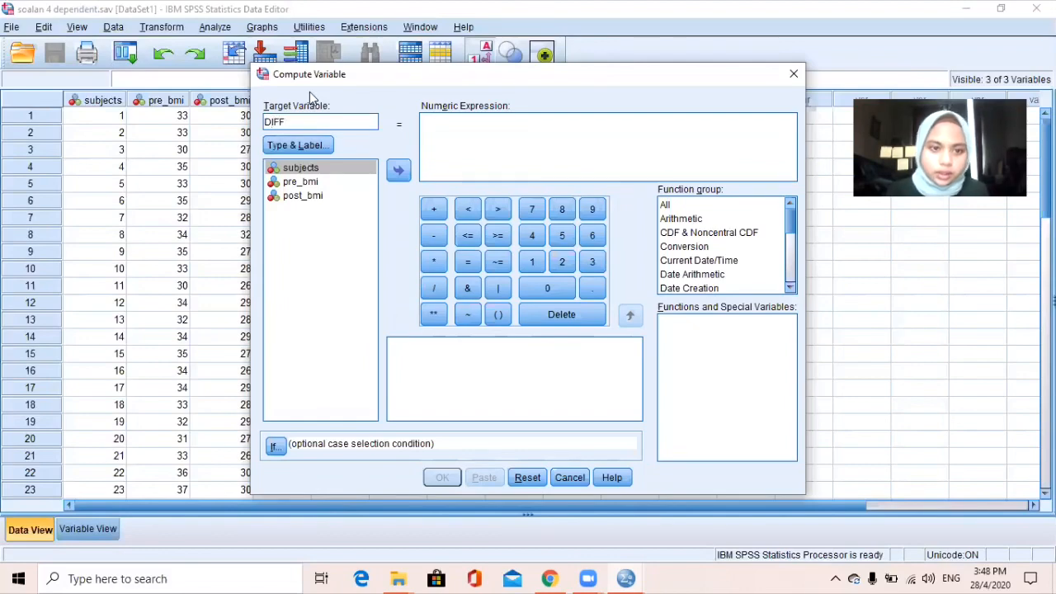
{"action": "left_click", "coordinate": [307, 197]}
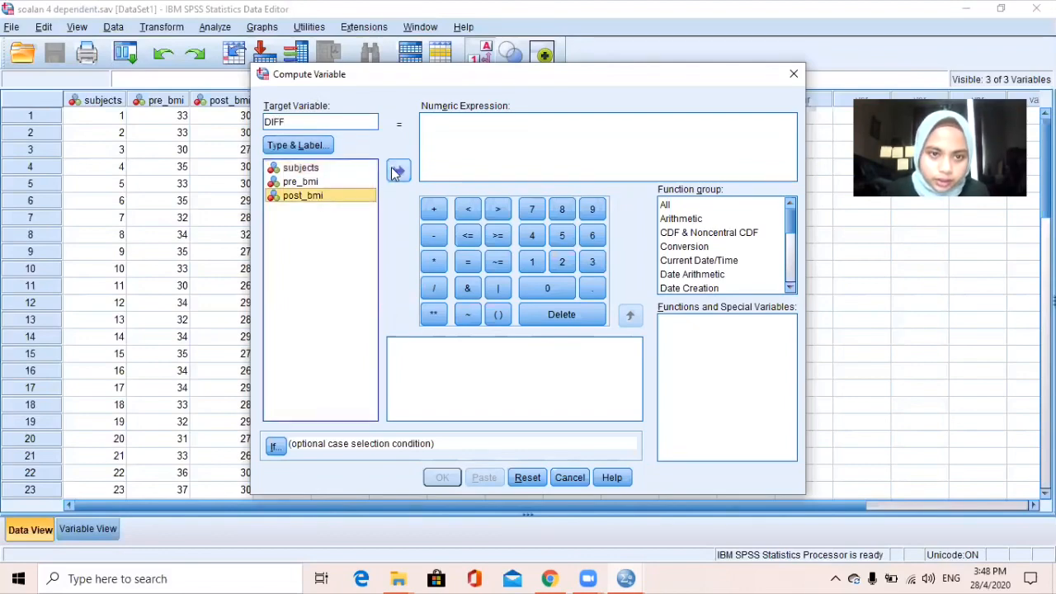
{"action": "left_click", "coordinate": [398, 171]}
{"action": "left_click", "coordinate": [434, 235]}
{"action": "left_click", "coordinate": [322, 182]}
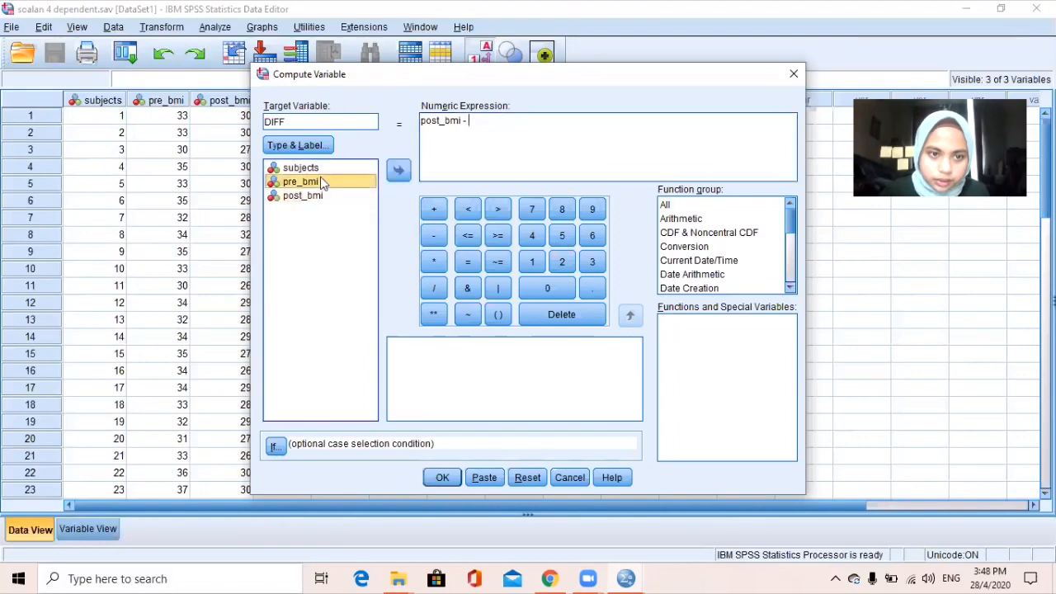
{"action": "left_click", "coordinate": [398, 171]}
{"action": "left_click", "coordinate": [444, 479]}
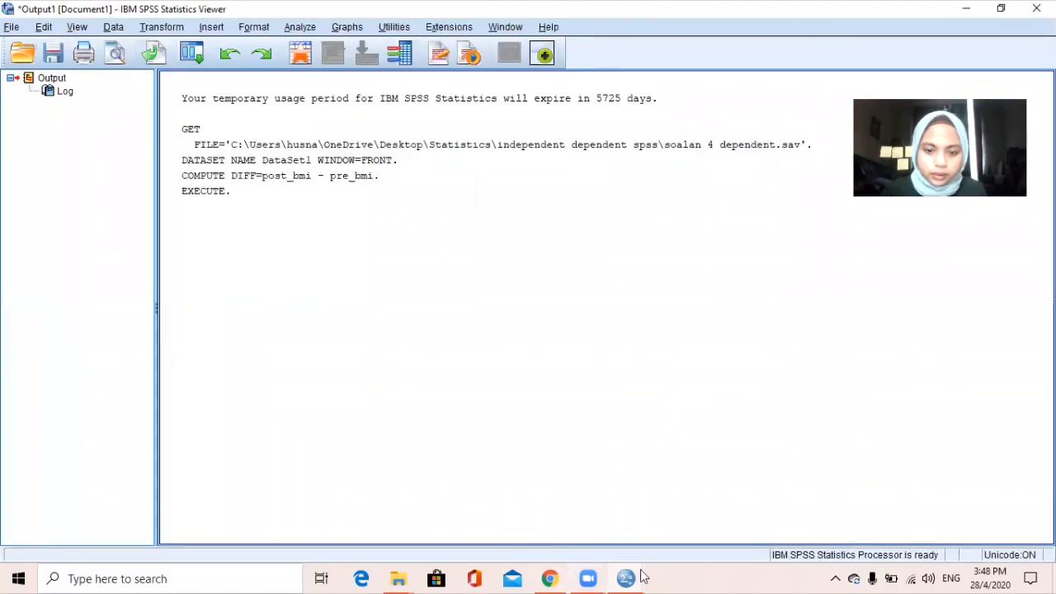
{"action": "mouse_move", "coordinate": [627, 578]}
{"action": "left_click", "coordinate": [677, 528]}
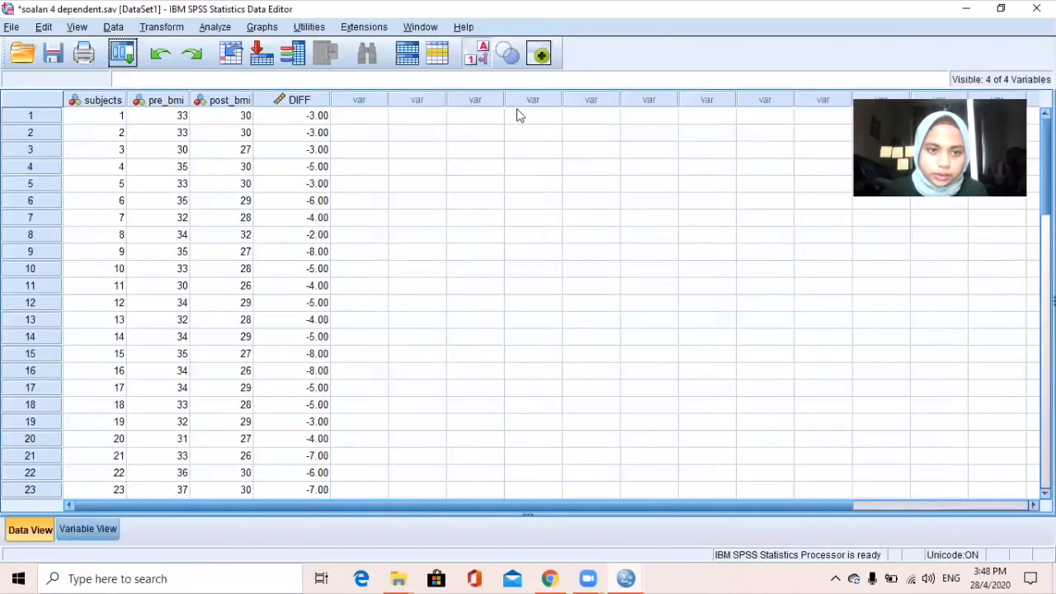
{"action": "left_click", "coordinate": [398, 146]}
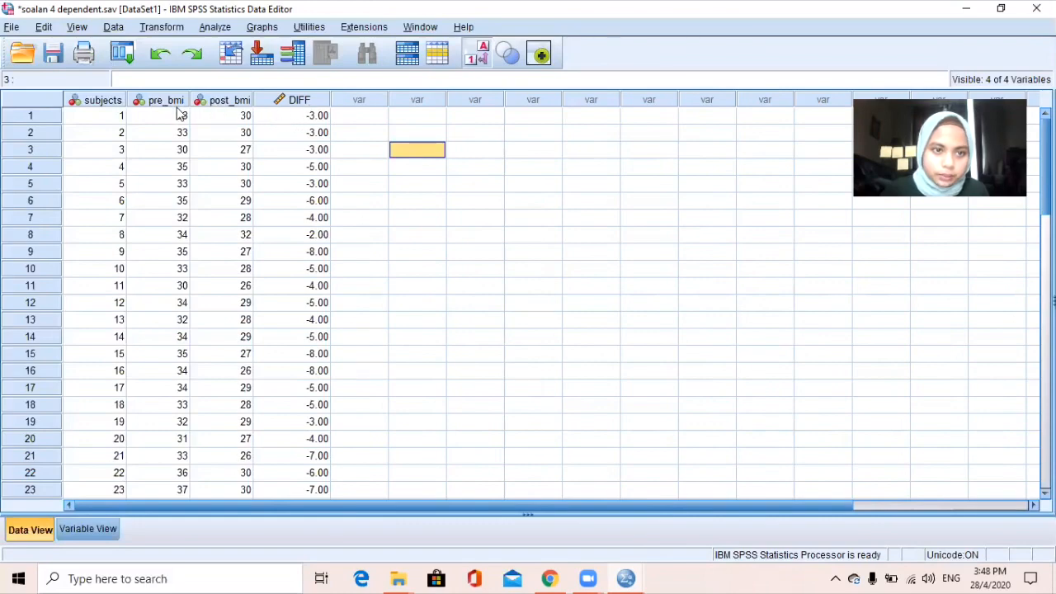
- Set up an Explore analysis of the BMI data with DIFF as the dependent variable
{"action": "left_click", "coordinate": [221, 33]}
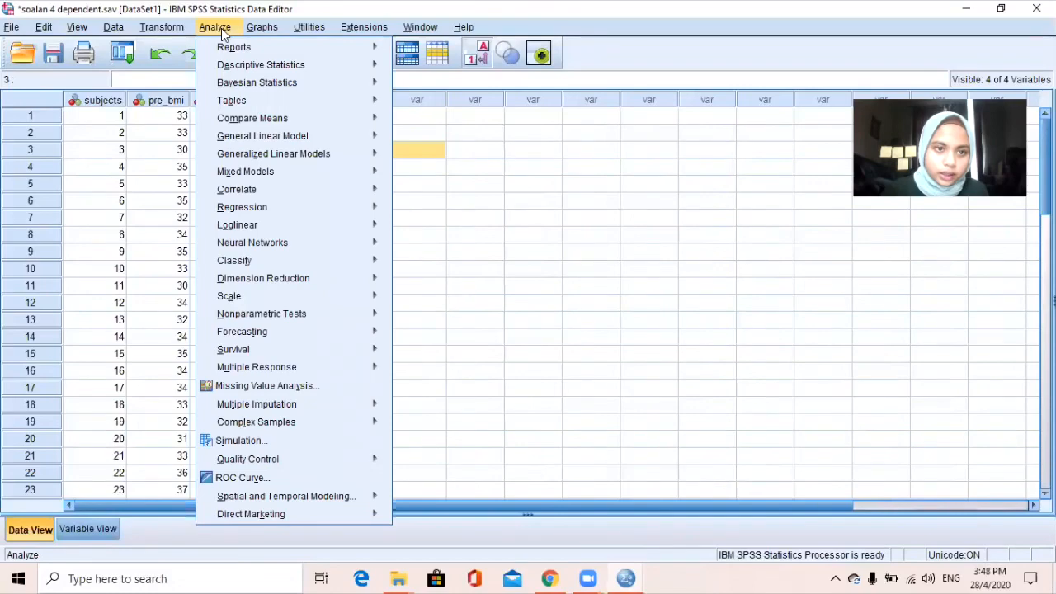
{"action": "mouse_move", "coordinate": [247, 63]}
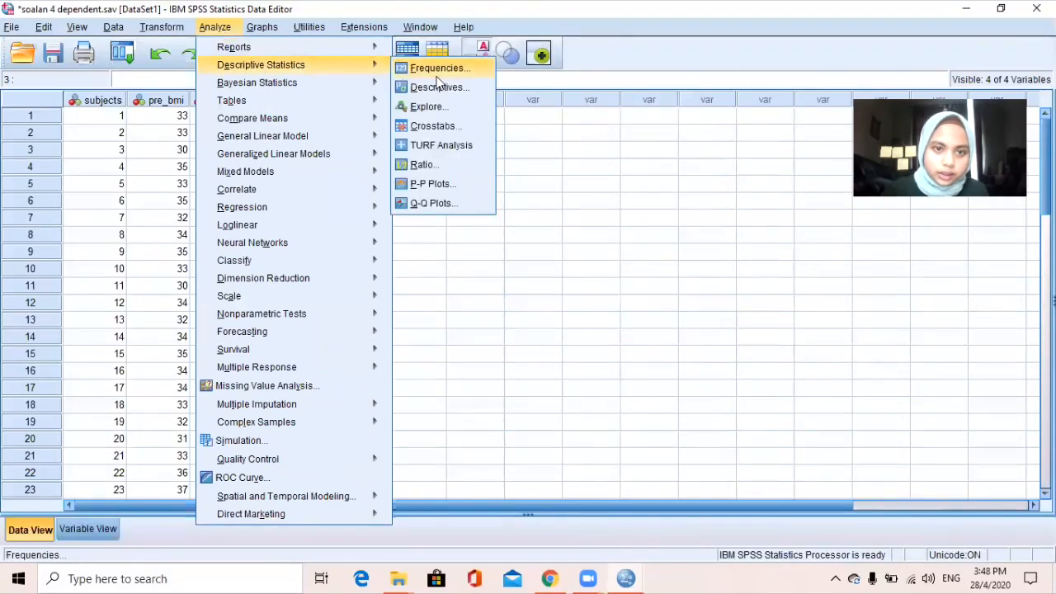
{"action": "left_click", "coordinate": [446, 105]}
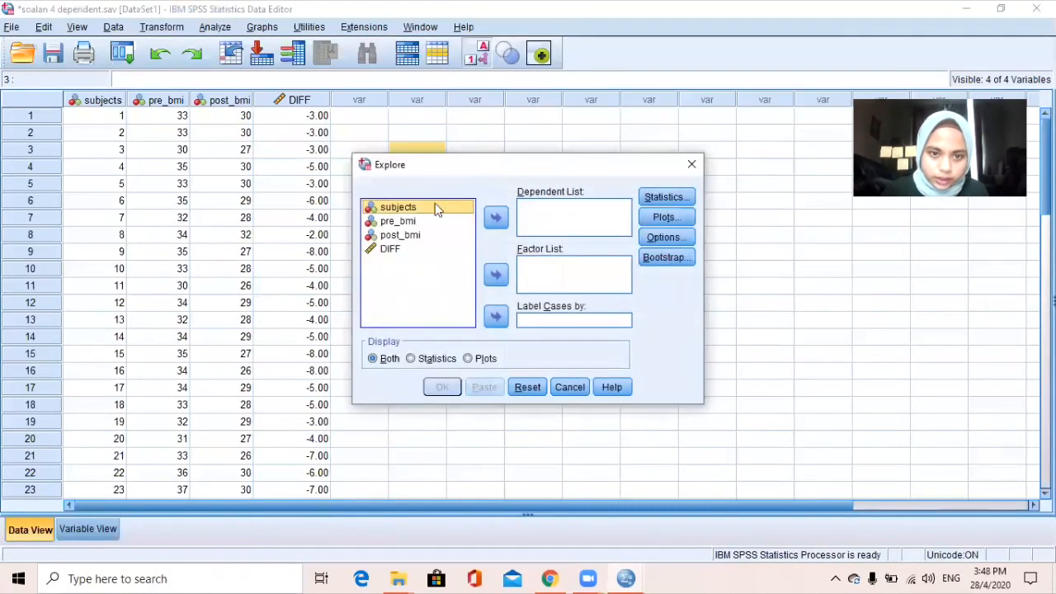
{"action": "left_click", "coordinate": [393, 249]}
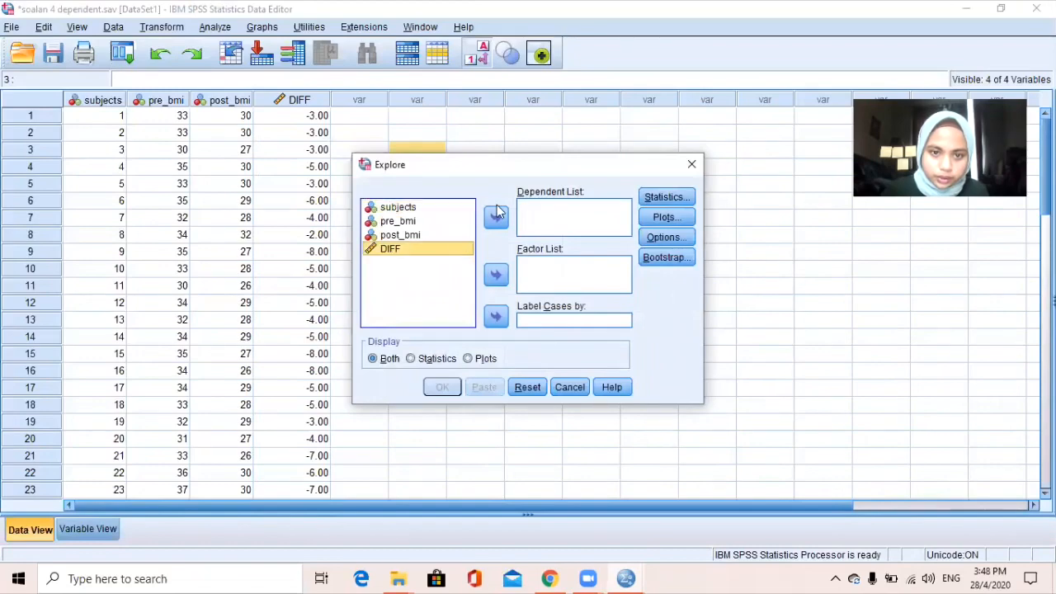
{"action": "left_click", "coordinate": [496, 217]}
- Turn off stem-and-leaf, enable normality plots with tests, run the Explore analysis, and return to the BMI data set
{"action": "left_click", "coordinate": [665, 217]}
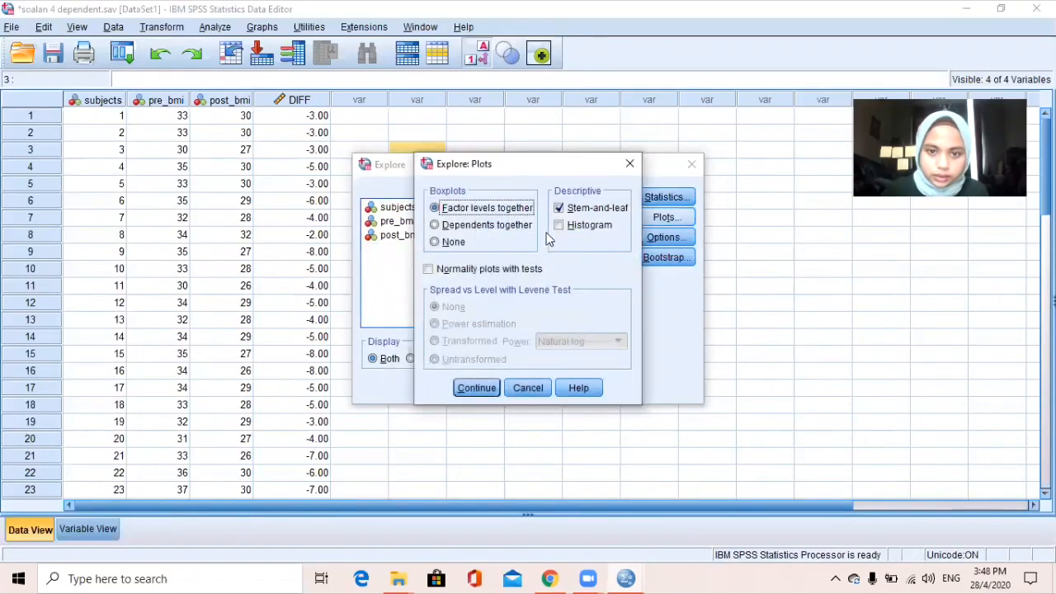
{"action": "left_click", "coordinate": [559, 209]}
{"action": "left_click", "coordinate": [427, 270]}
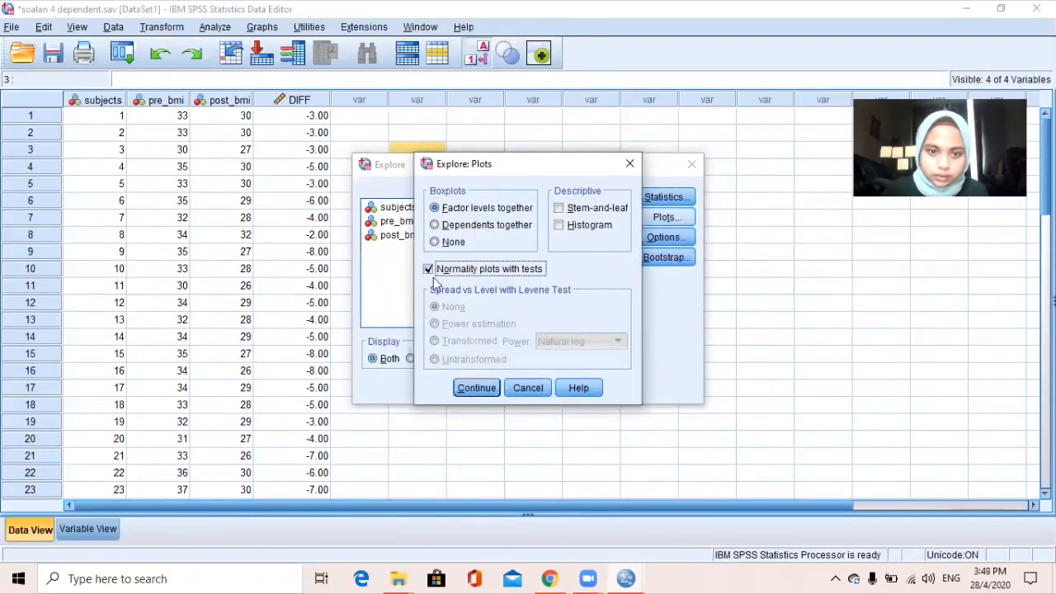
{"action": "left_click", "coordinate": [476, 390]}
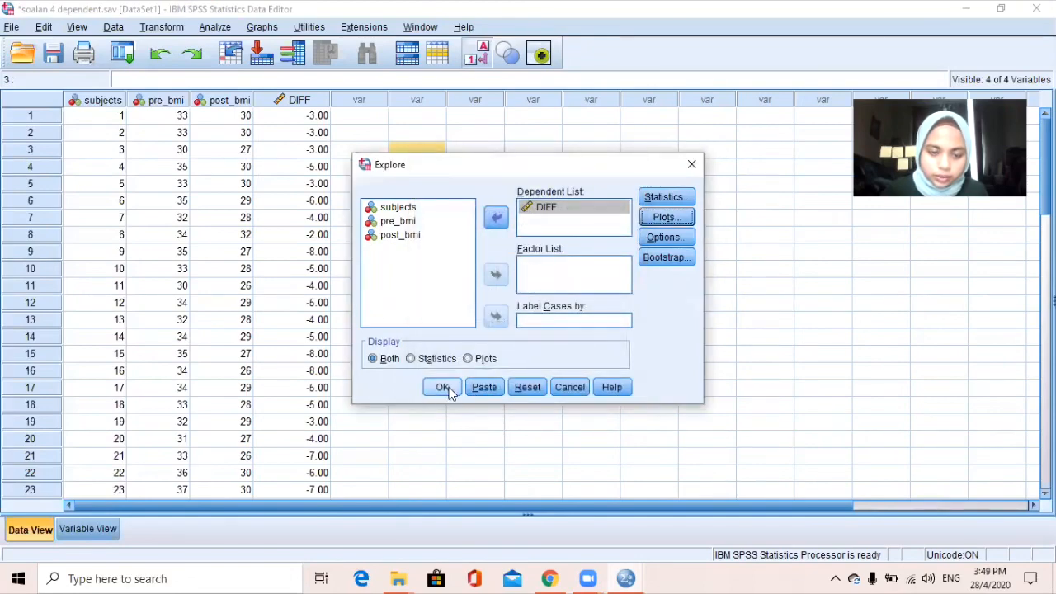
{"action": "left_click", "coordinate": [446, 388]}
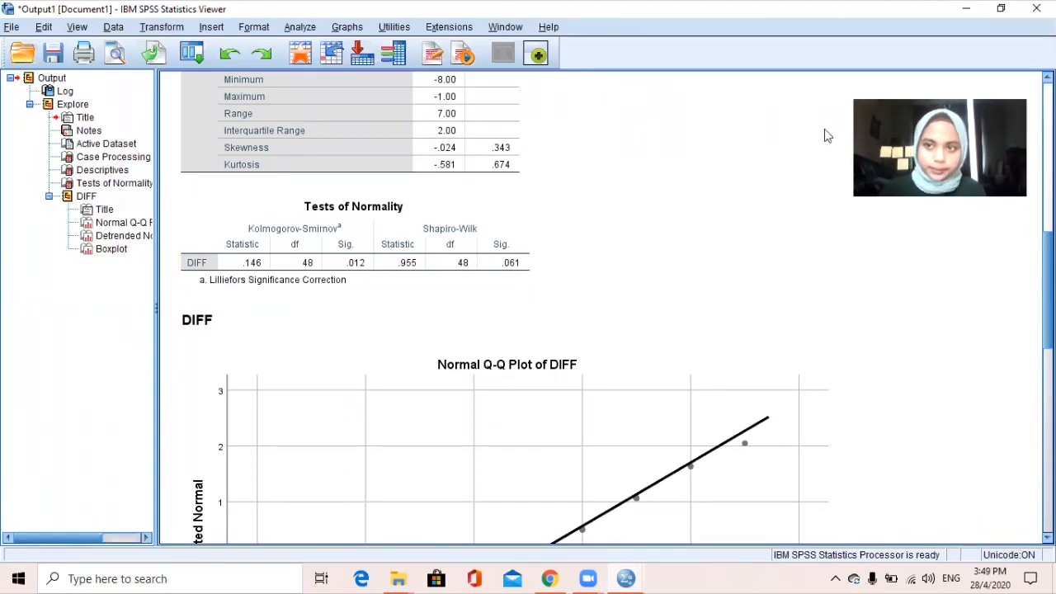
{"action": "mouse_move", "coordinate": [620, 576]}
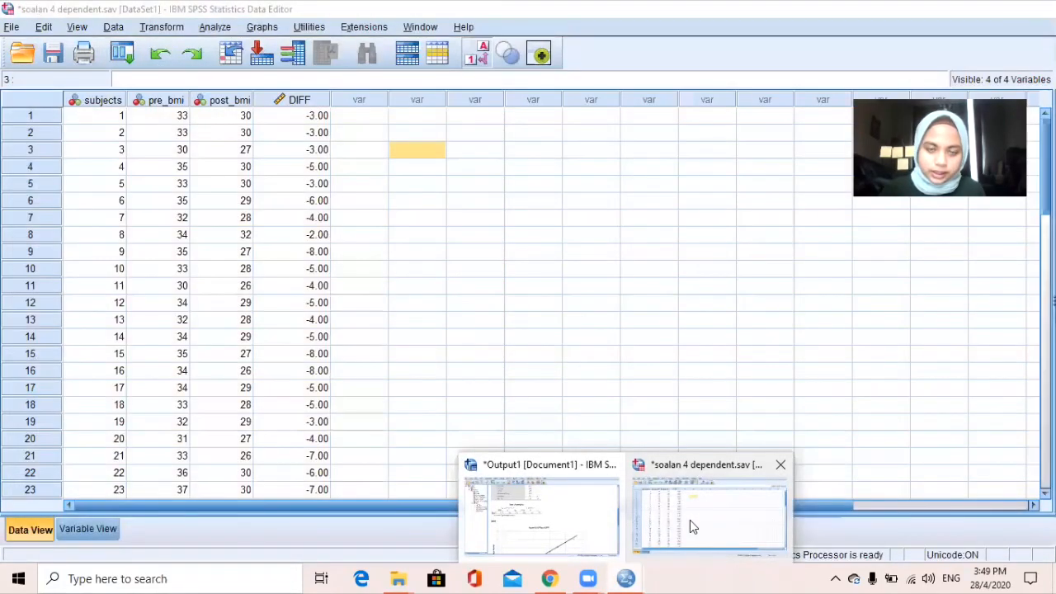
{"action": "left_click", "coordinate": [690, 522]}
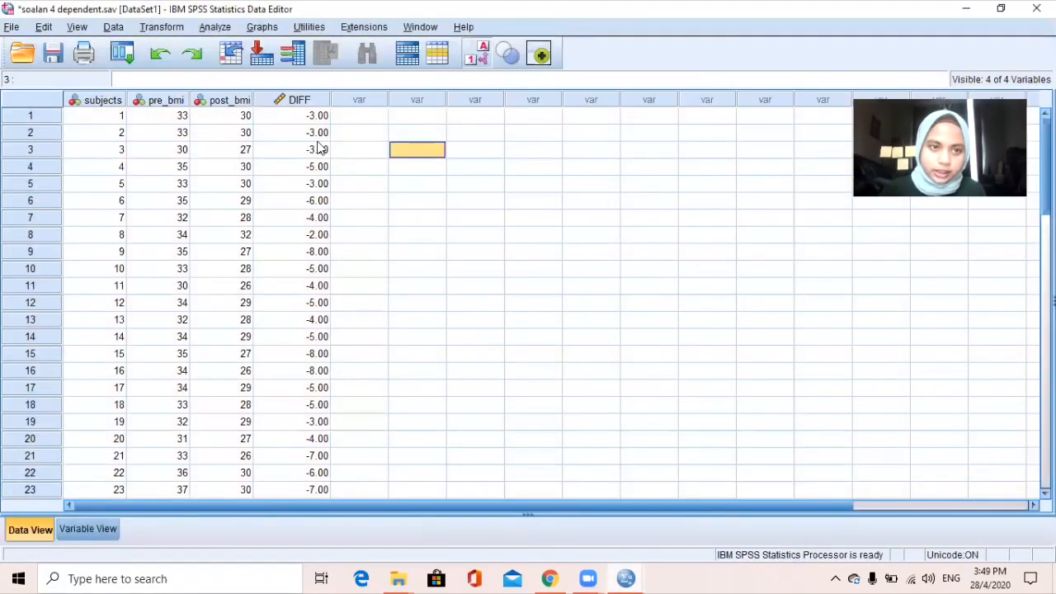
- Run a paired-samples t test pairing pre_bmi with post_bmi, and select the Paired Samples Test table in the output
{"action": "left_click", "coordinate": [221, 31]}
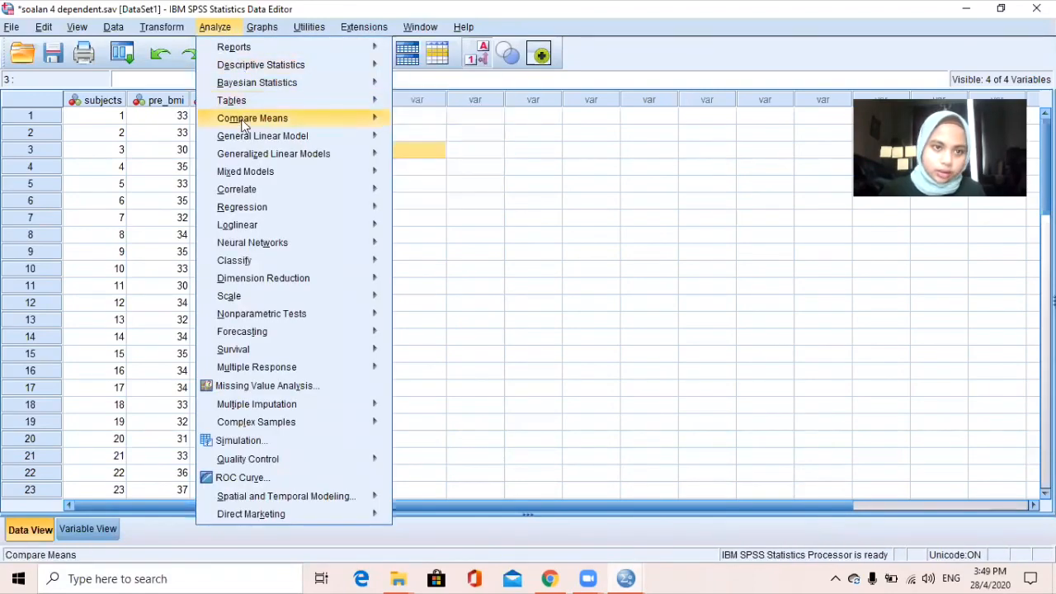
{"action": "mouse_move", "coordinate": [243, 123]}
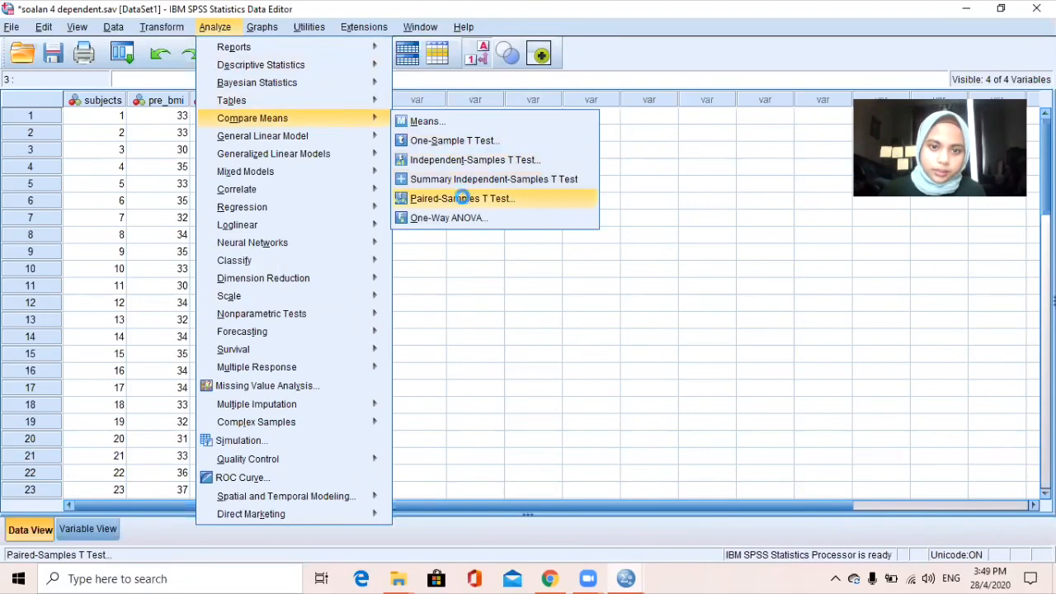
{"action": "left_click", "coordinate": [462, 198]}
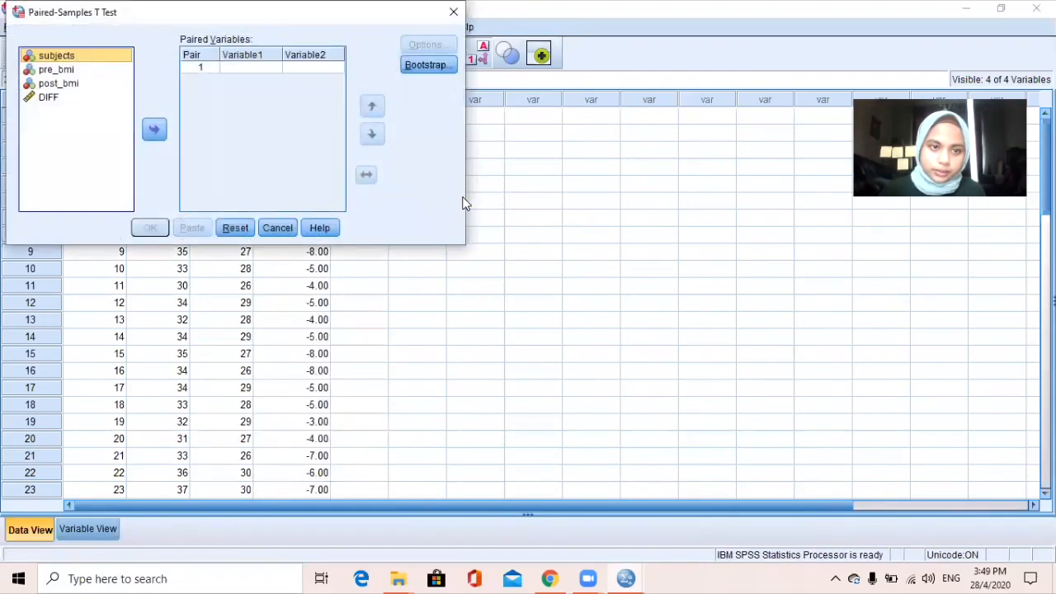
{"action": "left_click", "coordinate": [71, 72]}
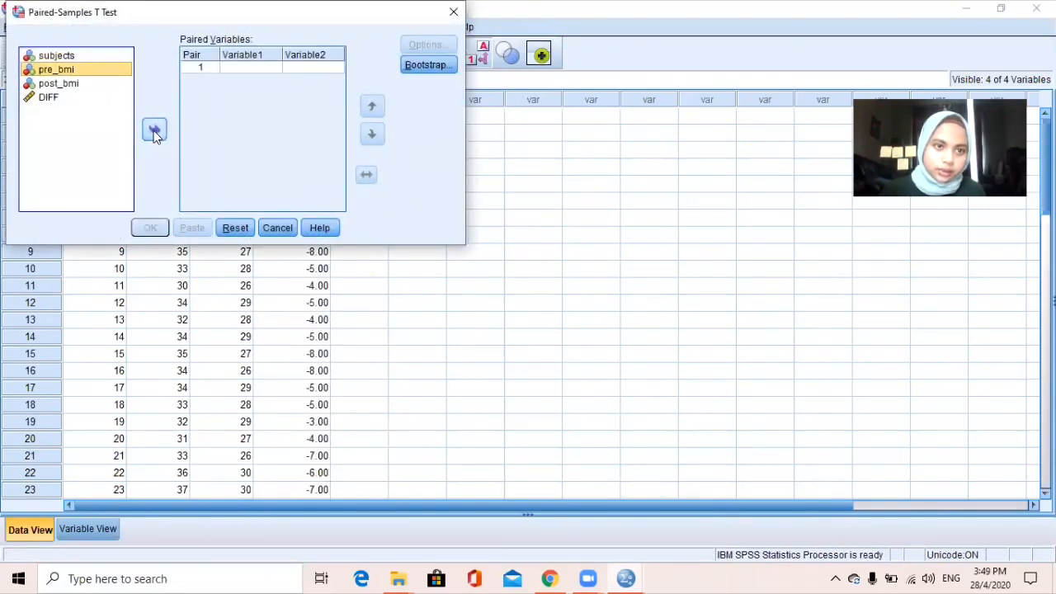
{"action": "left_click", "coordinate": [154, 132]}
{"action": "left_click", "coordinate": [68, 84]}
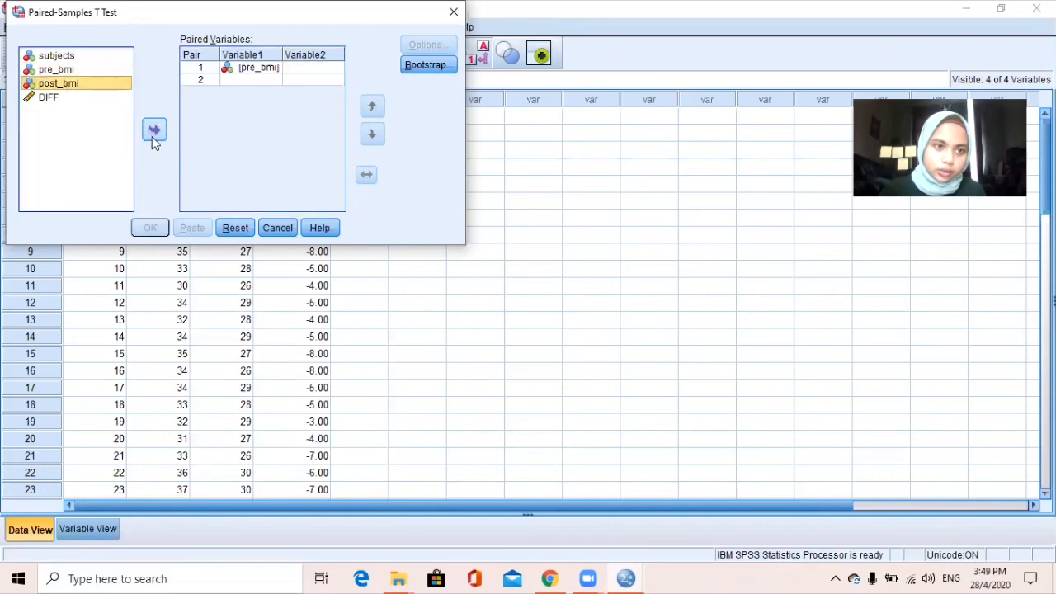
{"action": "left_click", "coordinate": [155, 132]}
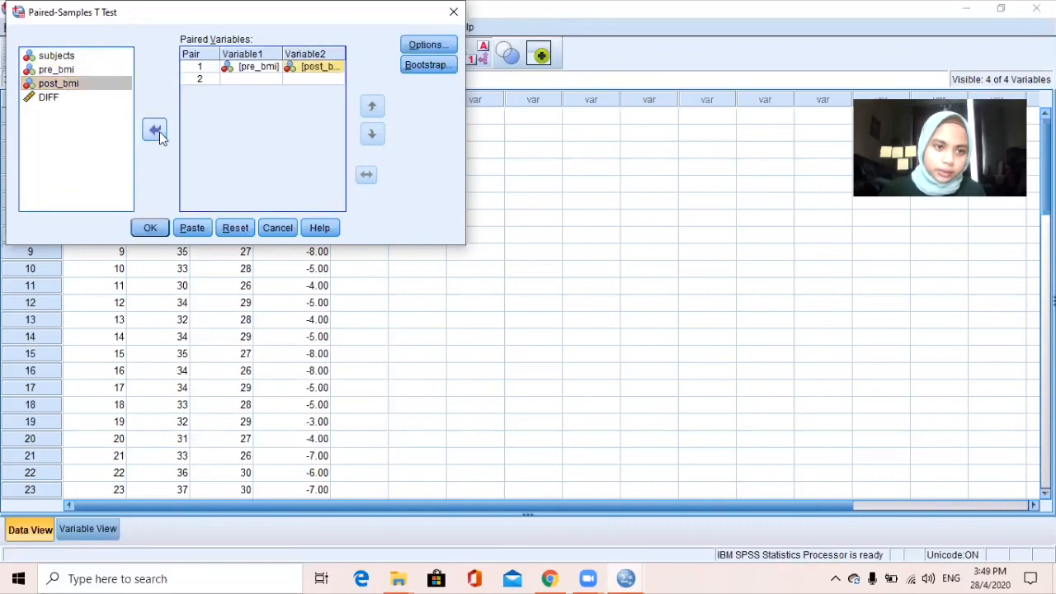
{"action": "left_click", "coordinate": [152, 228]}
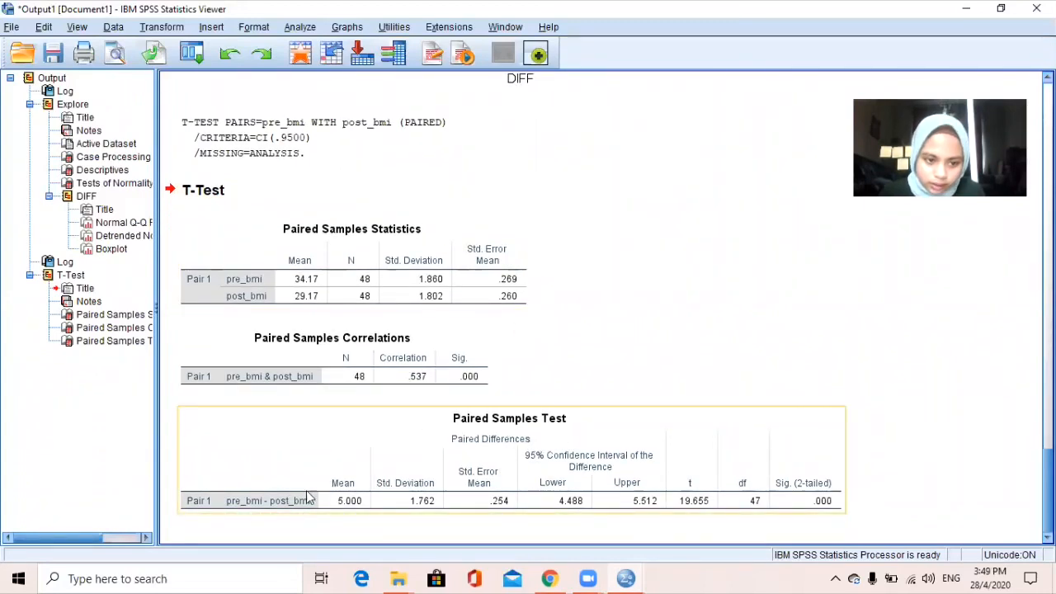
{"action": "left_click", "coordinate": [276, 517]}
{"action": "left_click", "coordinate": [279, 504]}
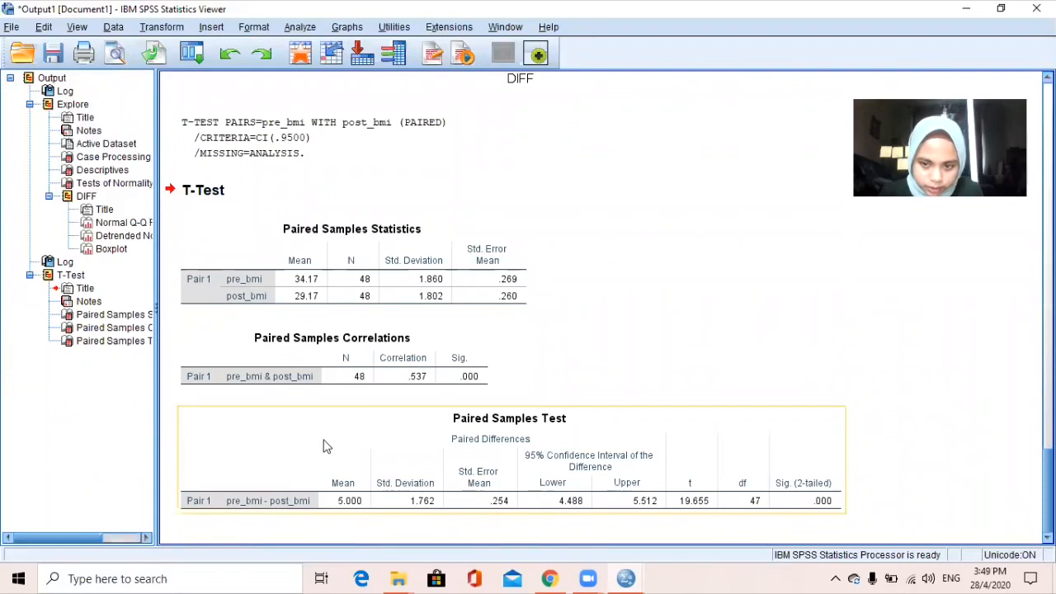